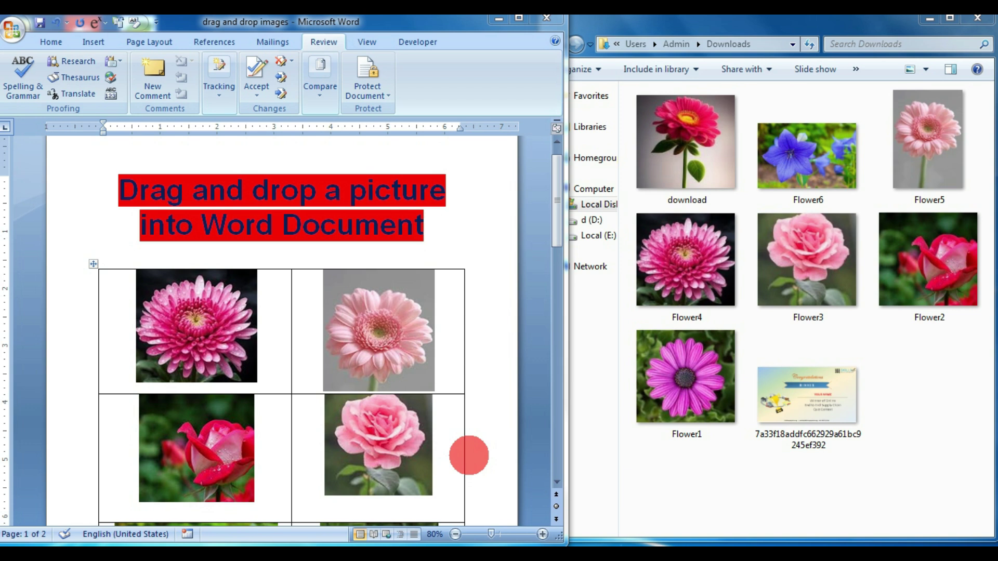
# Review the titled flower photo table, then bring up the Insert ribbon commands.
pyautogui.scroll(-5, 247, 299)
pyautogui.scroll(-5, 254, 309)
pyautogui.scroll(6, 259, 316)
pyautogui.scroll(3, 261, 320)
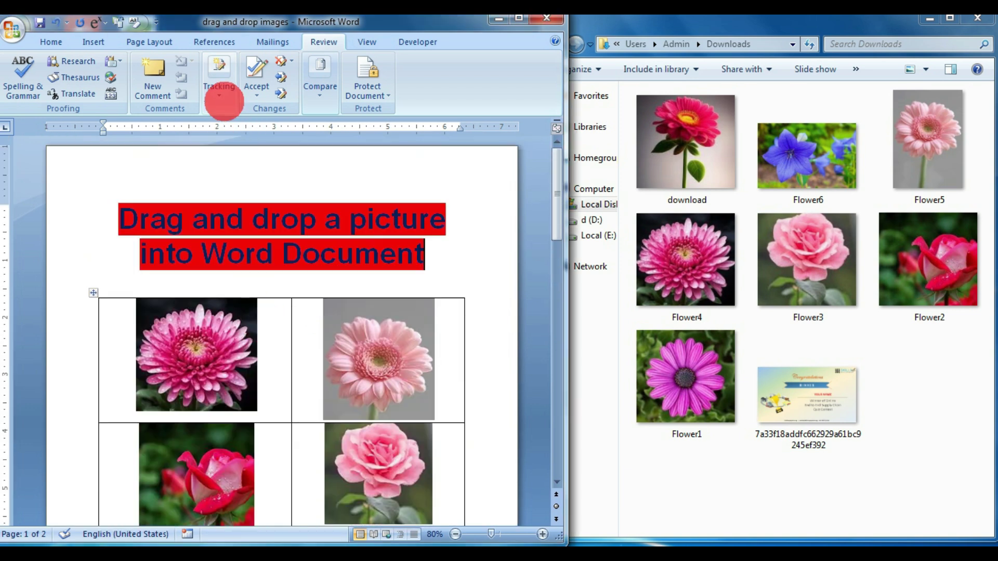
pyautogui.click(92, 41)
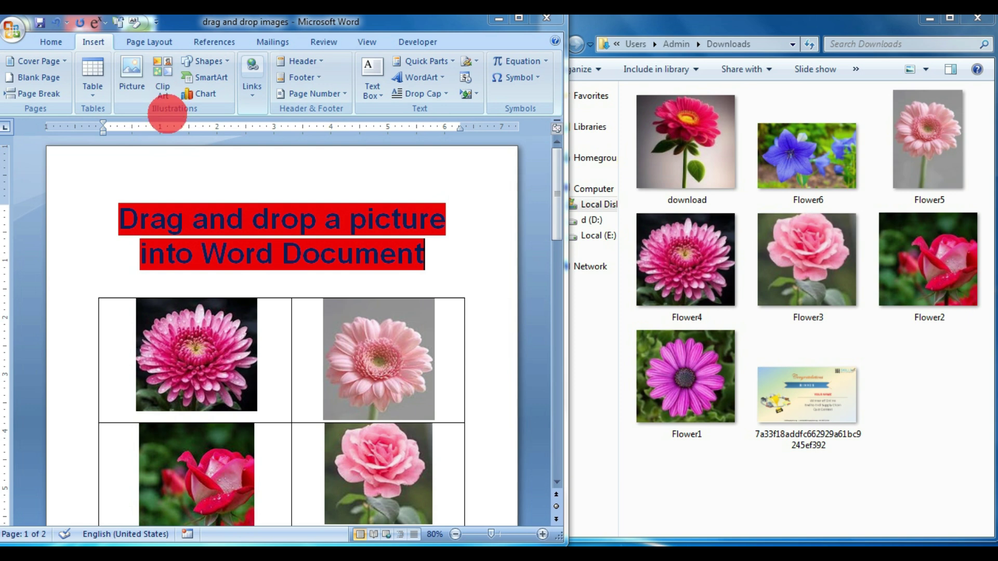
pyautogui.click(131, 78)
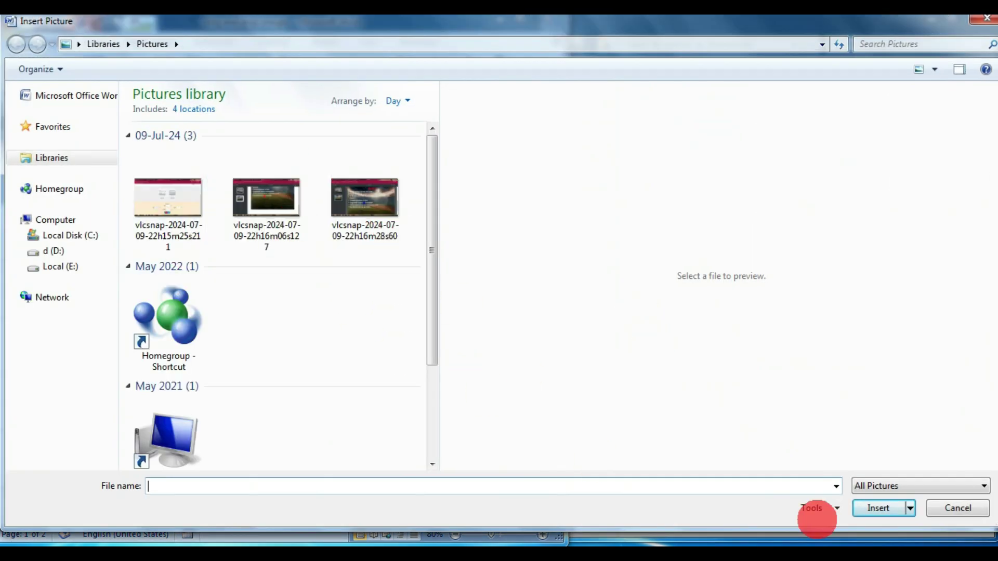
pyautogui.click(958, 508)
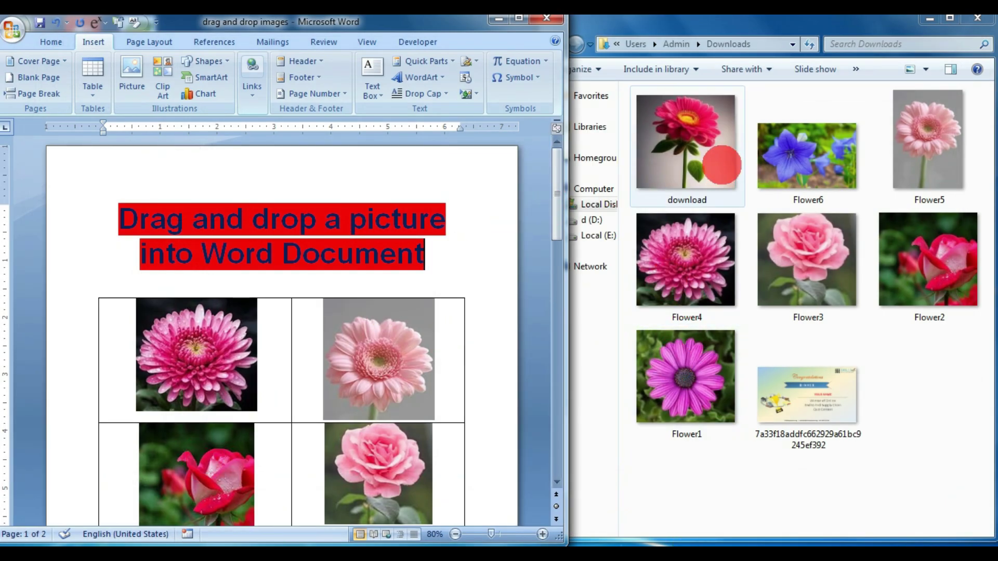
pyautogui.scroll(-5, 449, 415)
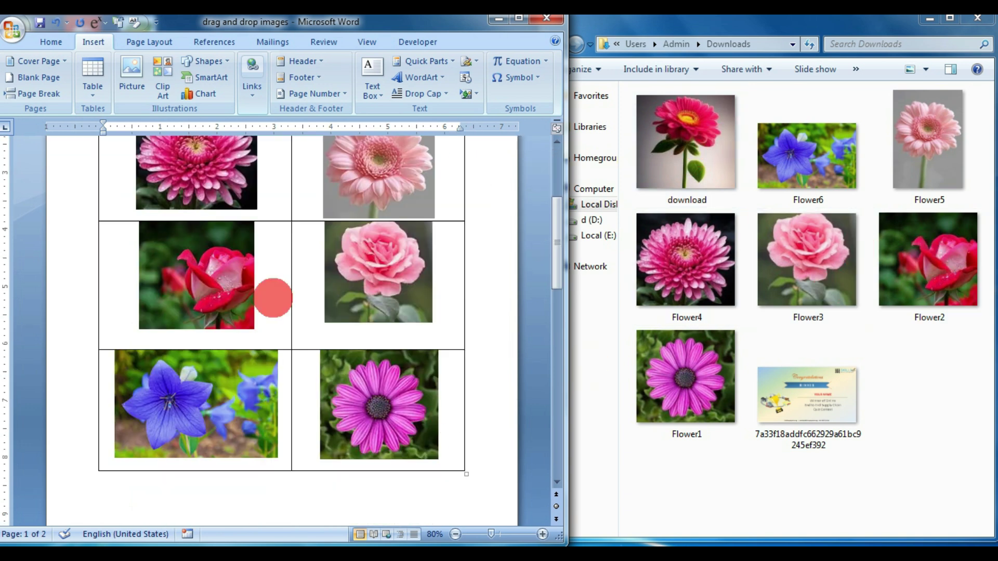
pyautogui.scroll(2, 430, 451)
pyautogui.scroll(-2, 432, 452)
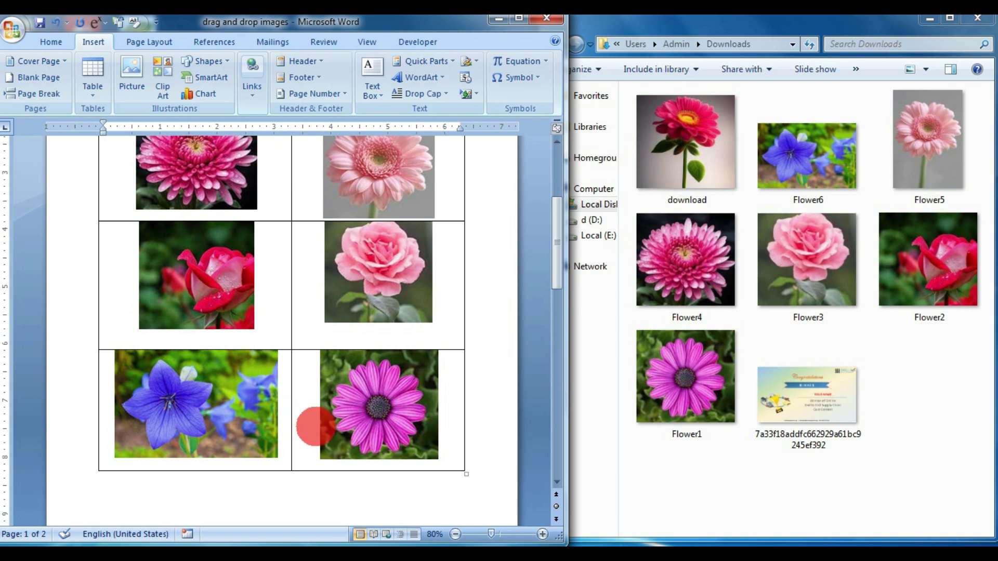
pyautogui.scroll(2, 357, 416)
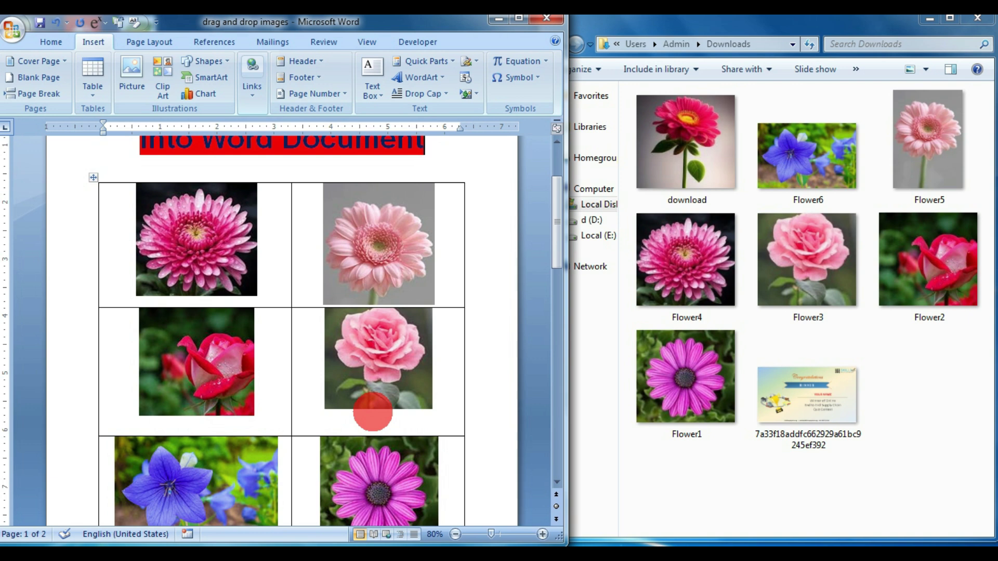
pyautogui.scroll(3, 227, 416)
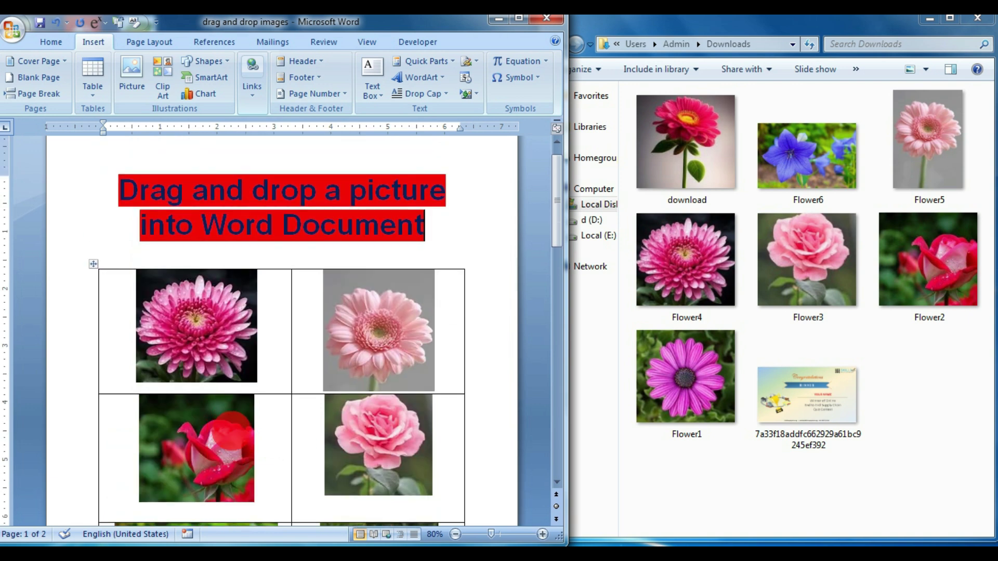
# Cut the flower picture table out of the document and maximize the Word window.
pyautogui.rightClick(96, 291)
pyautogui.click(133, 304)
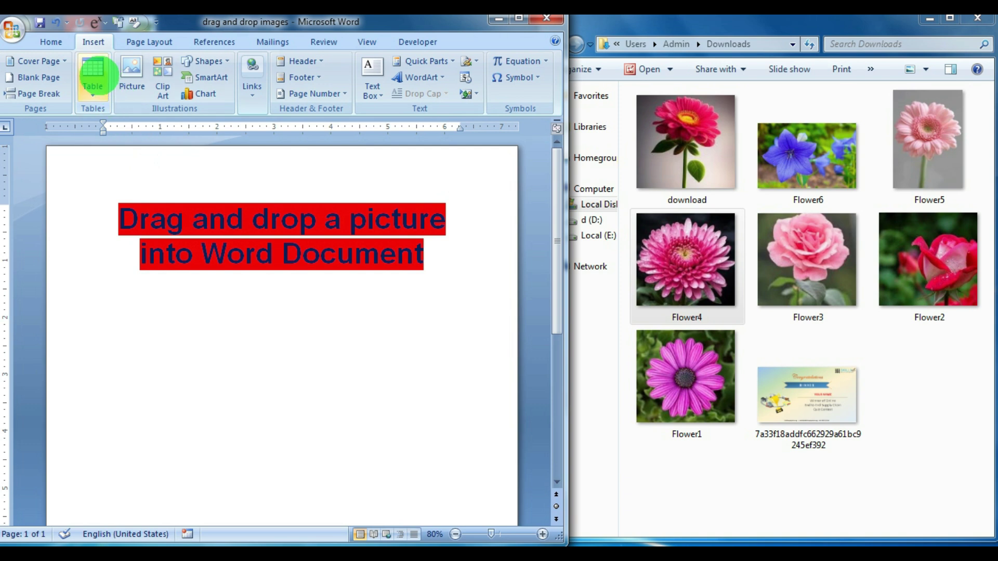
pyautogui.click(518, 18)
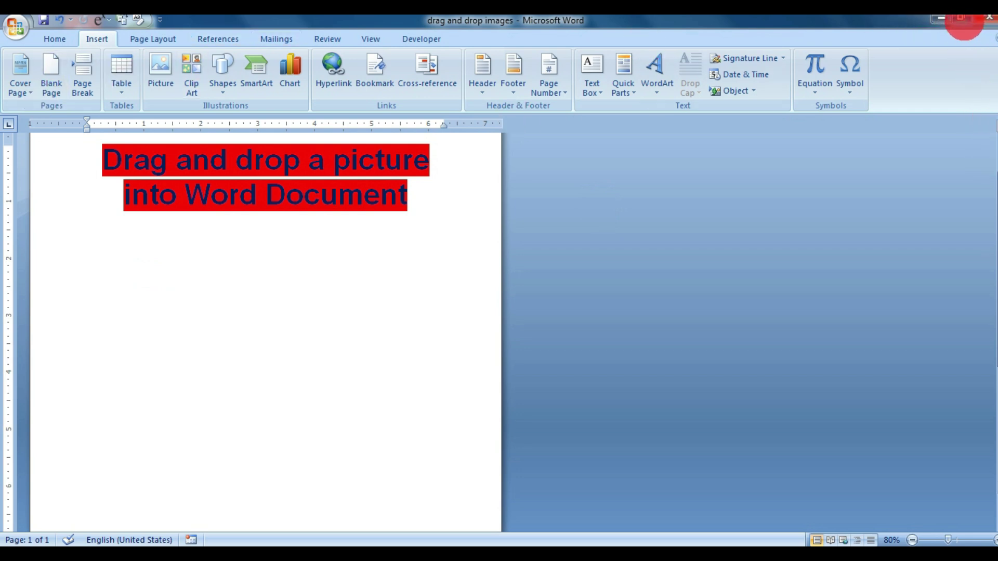
# Restore Word and open the Computer window from the desktop, placing it beside Word.
pyautogui.click(960, 18)
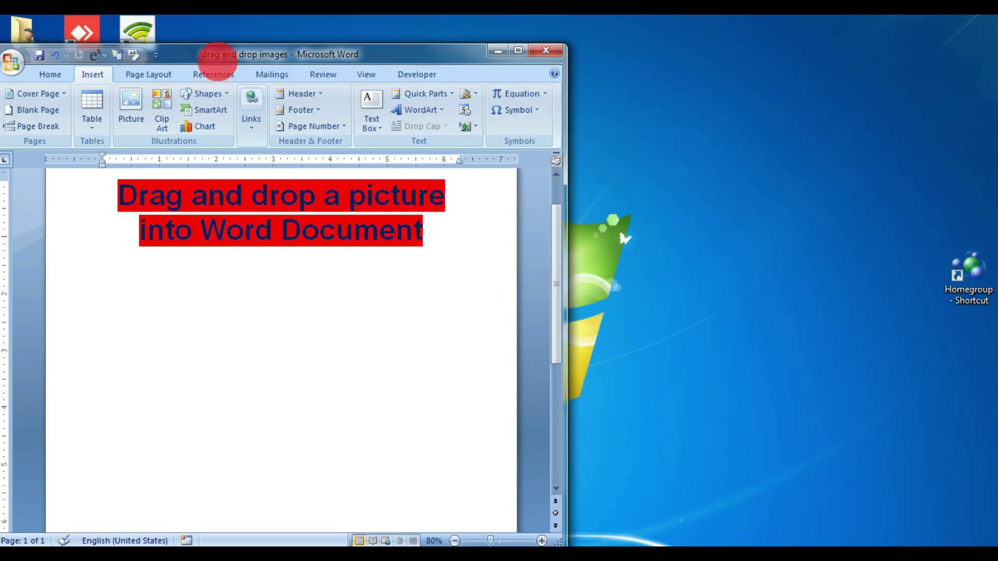
pyautogui.moveTo(162, 54); pyautogui.dragTo(239, 55)
pyautogui.doubleClick(26, 114)
pyautogui.click(211, 60)
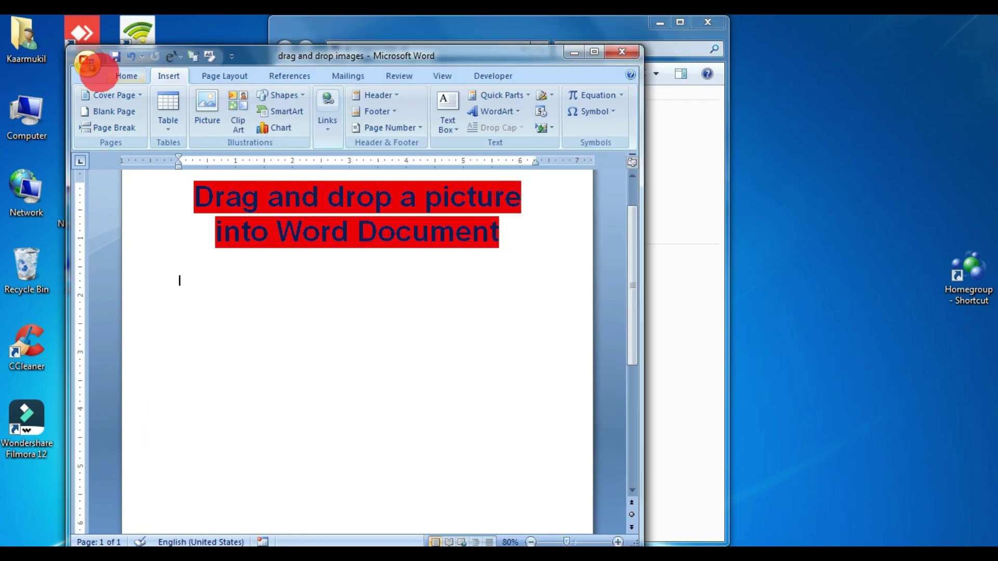
pyautogui.moveTo(334, 55); pyautogui.dragTo(174, 63)
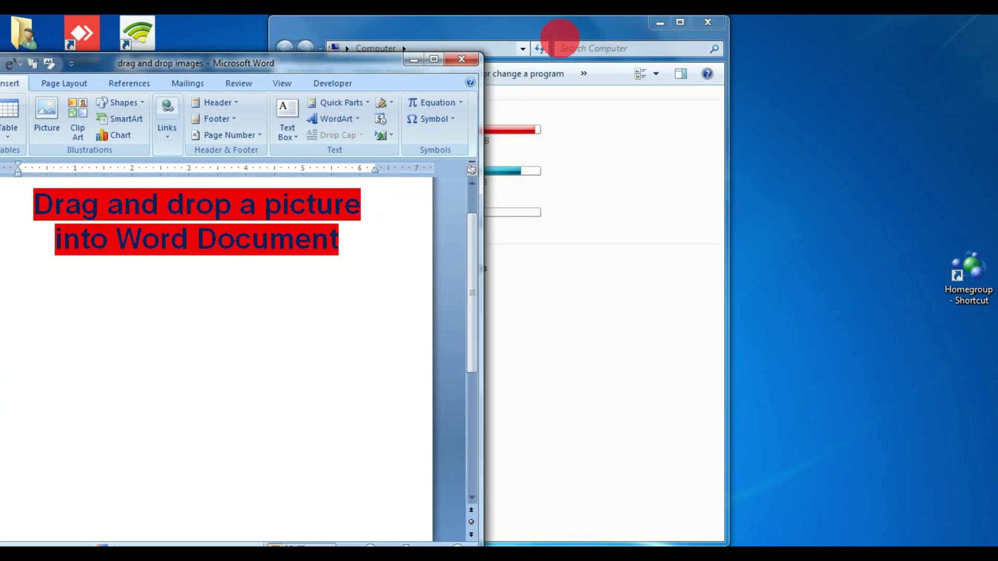
pyautogui.moveTo(560, 37); pyautogui.dragTo(780, 66)
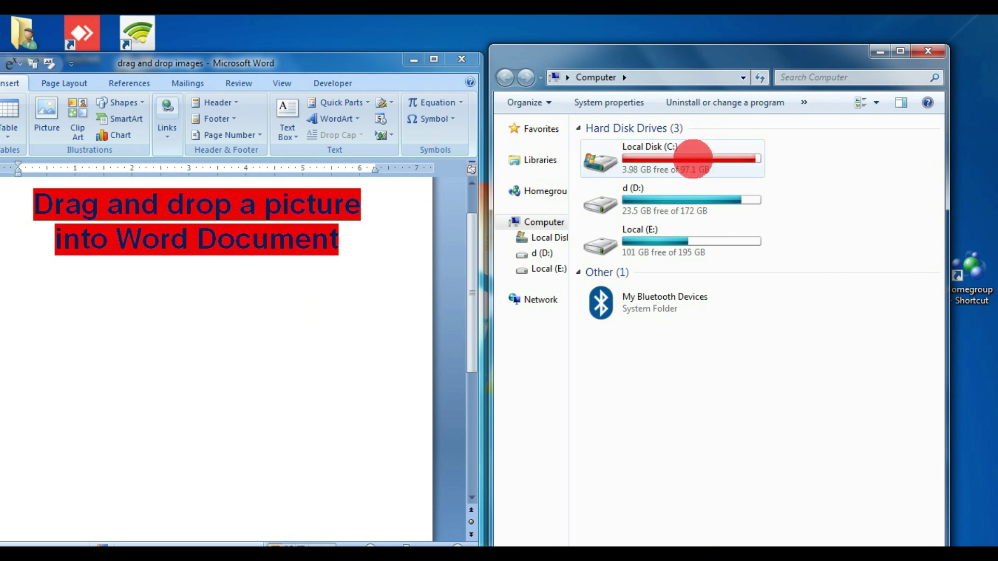
pyautogui.click(308, 67)
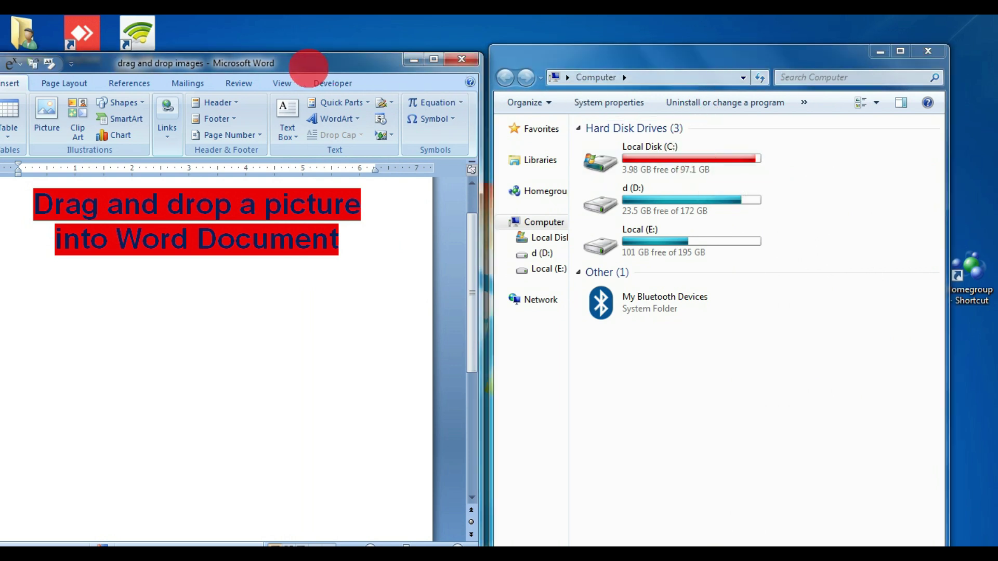
pyautogui.moveTo(309, 67); pyautogui.dragTo(322, 42)
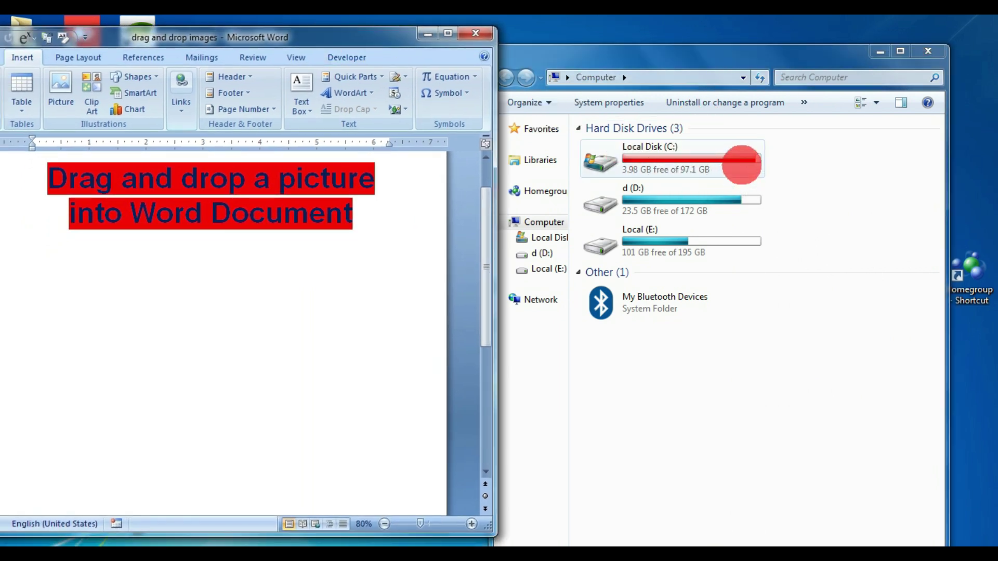
# Open C: > Users > Admin > Downloads and size Explorer and Word side by side.
pyautogui.doubleClick(741, 164)
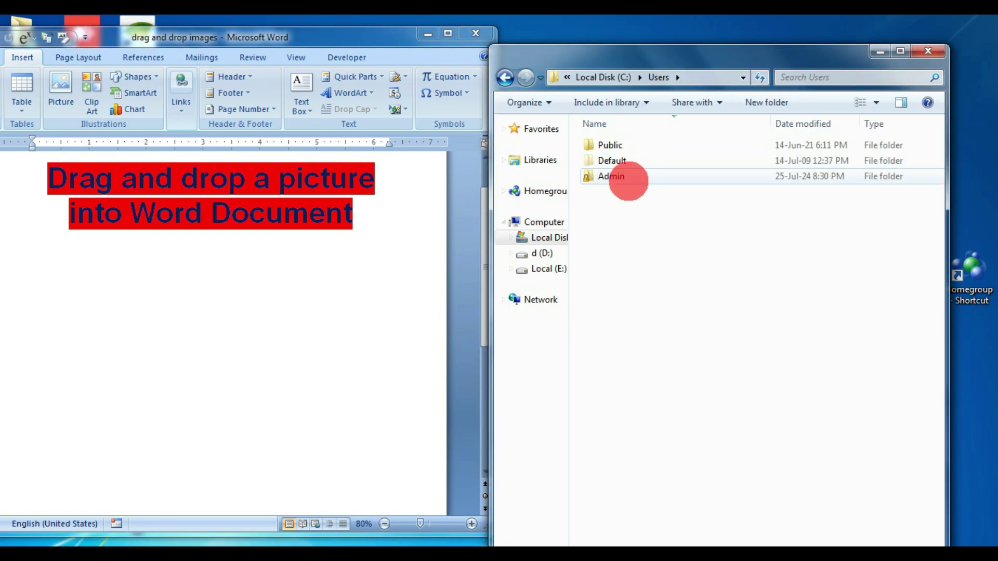
pyautogui.doubleClick(627, 179)
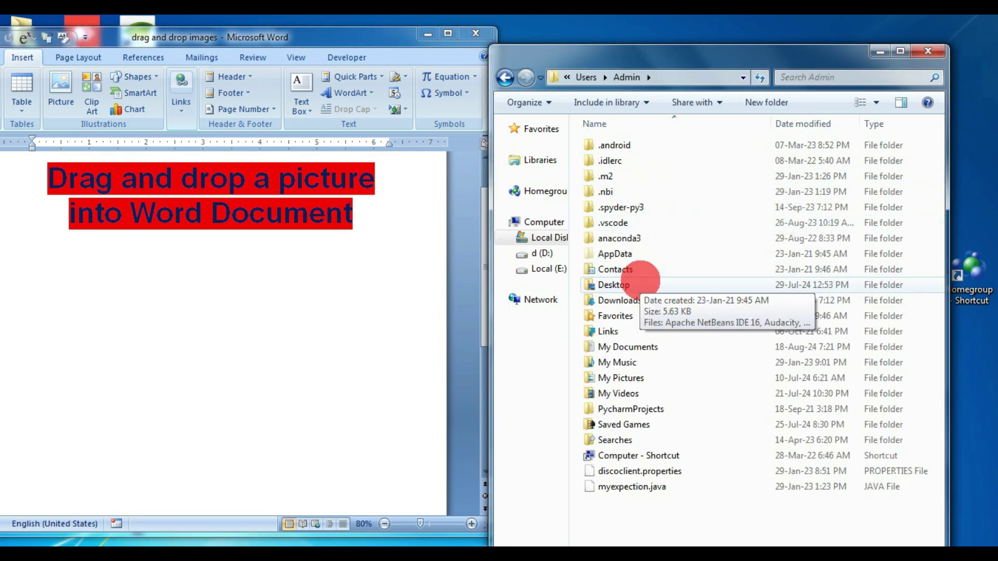
pyautogui.doubleClick(618, 300)
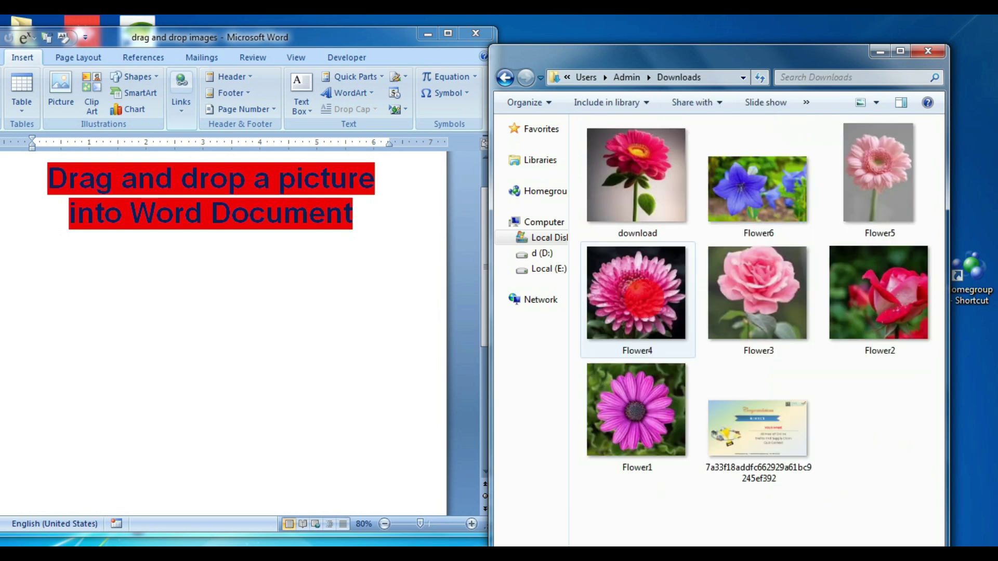
pyautogui.moveTo(586, 61)
pyautogui.mouseDown()
pyautogui.moveTo(600, 28)
pyautogui.moveTo(593, 39)
pyautogui.mouseUp()
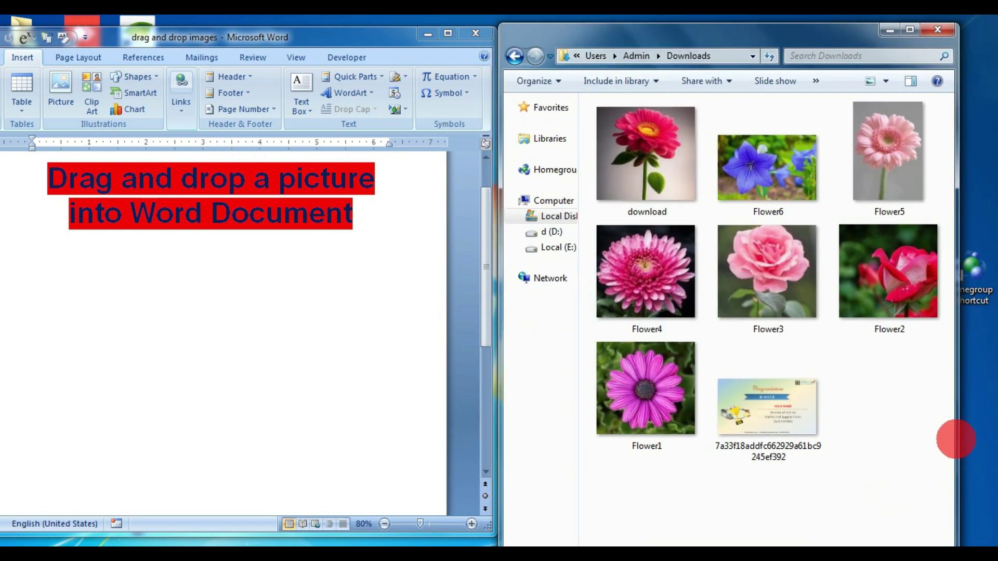
pyautogui.moveTo(959, 423); pyautogui.dragTo(970, 419)
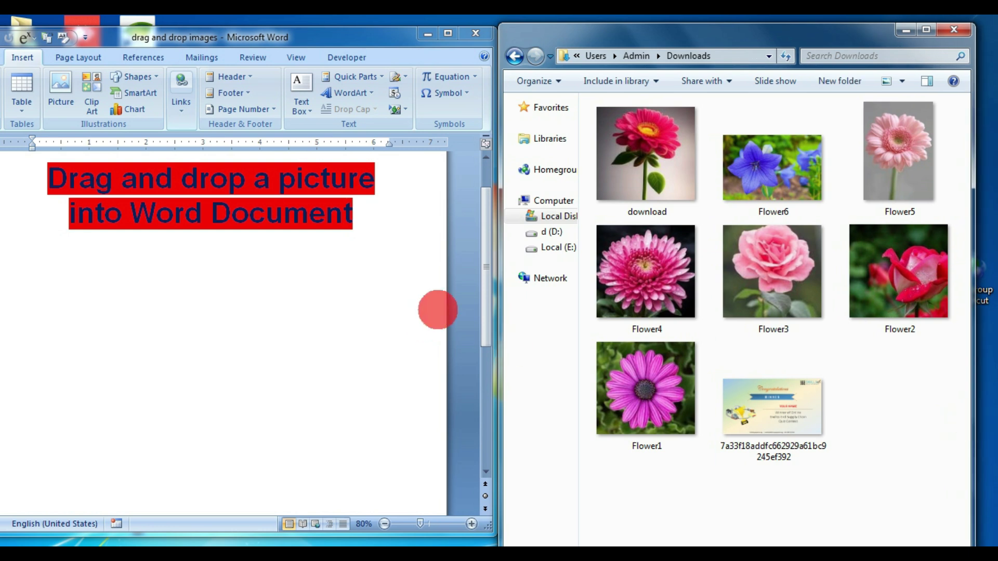
pyautogui.moveTo(486, 266); pyautogui.dragTo(500, 382)
pyautogui.moveTo(492, 525); pyautogui.dragTo(520, 535)
pyautogui.click(263, 361)
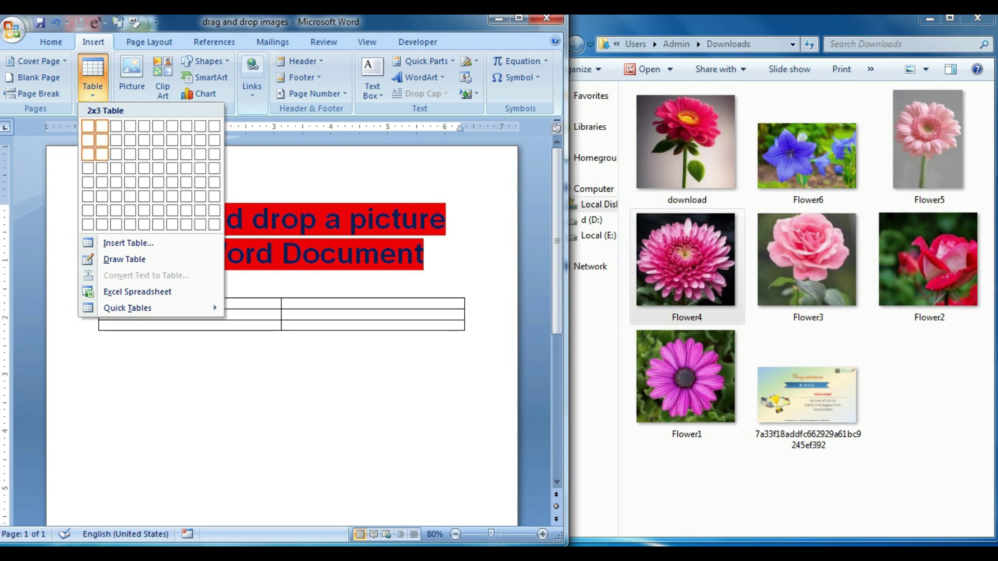
# Insert a two-column, three-row table below the red title and select it.
pyautogui.click(102, 154)
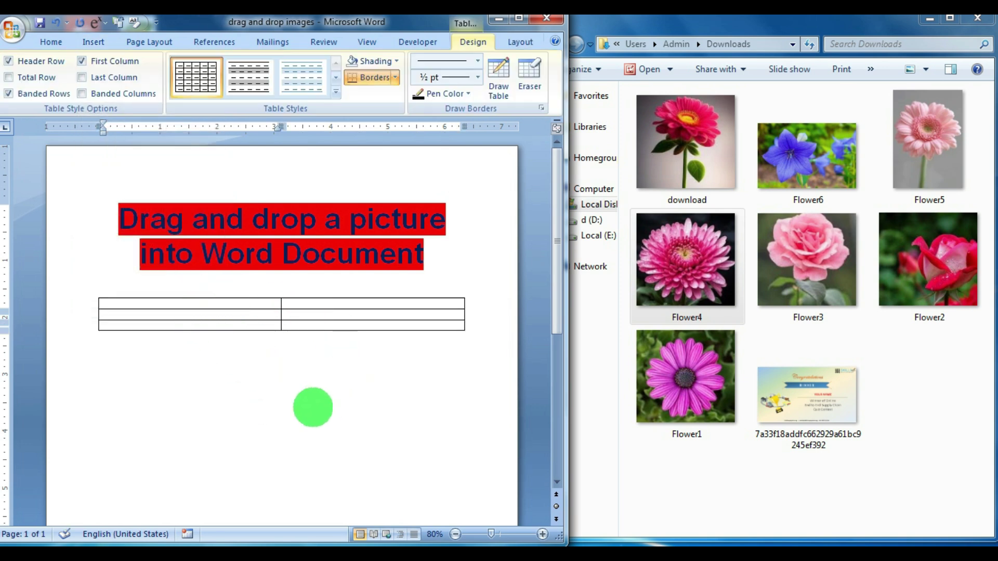
pyautogui.moveTo(187, 306)
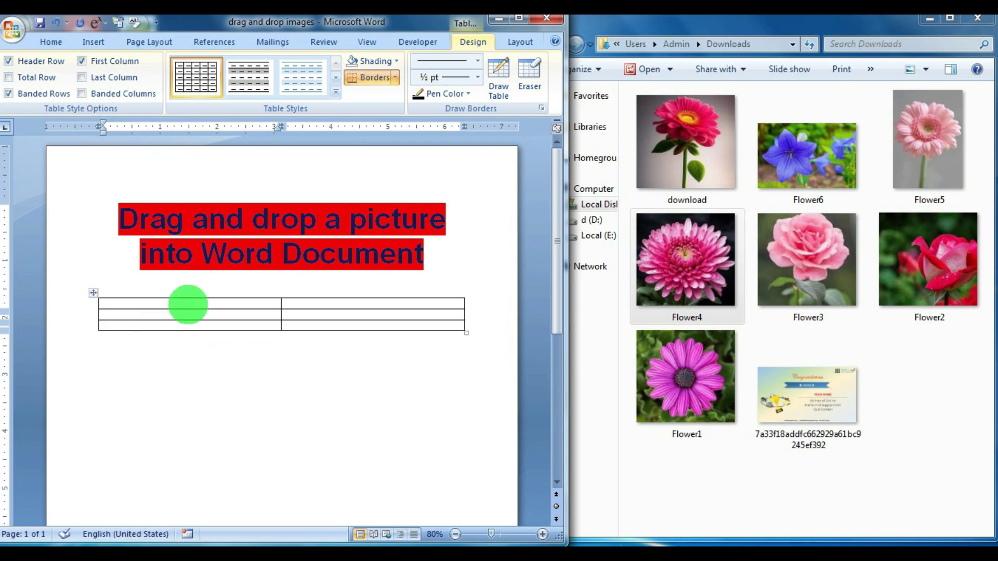
pyautogui.moveTo(188, 305); pyautogui.dragTo(342, 322)
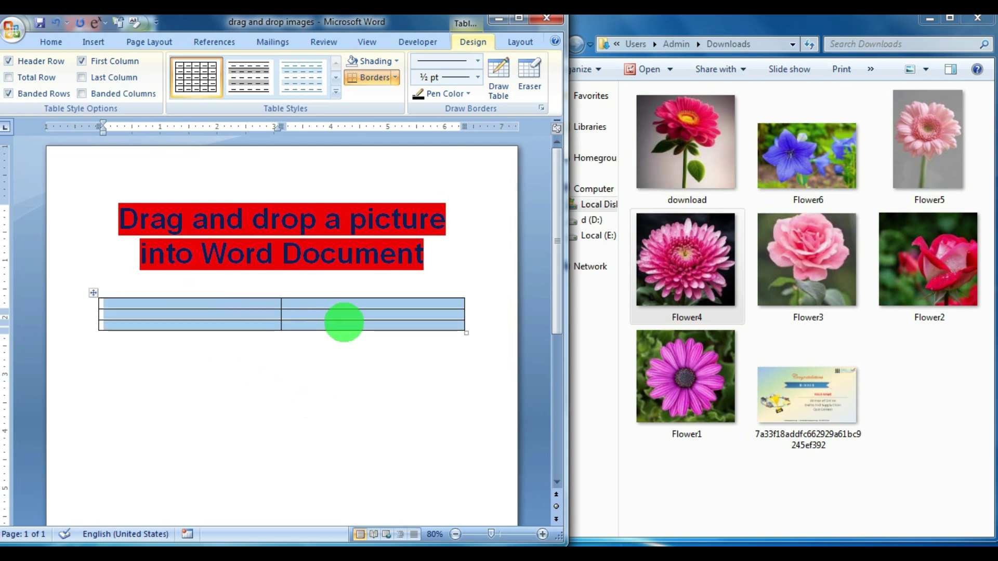
pyautogui.click(267, 307)
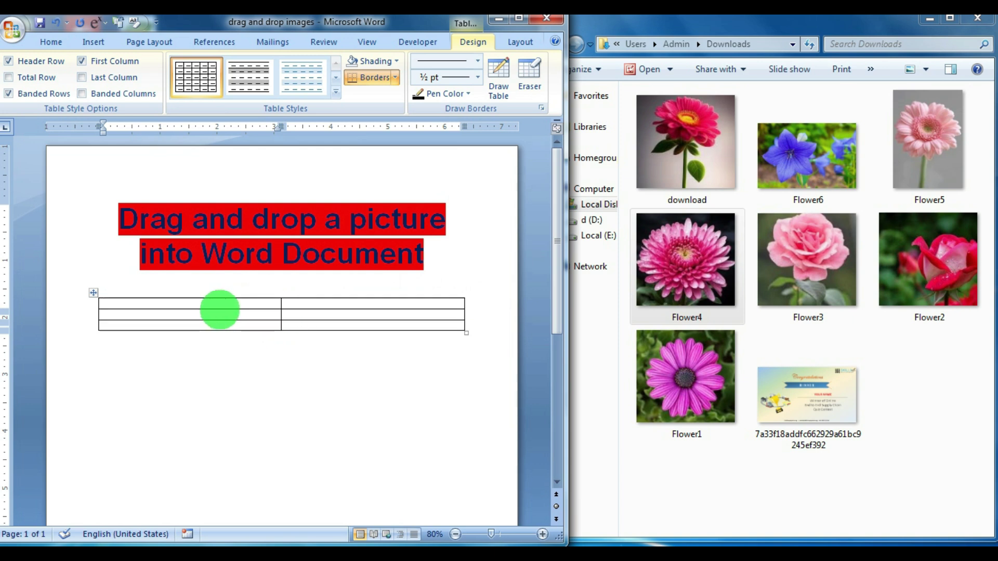
pyautogui.moveTo(218, 305); pyautogui.dragTo(315, 325)
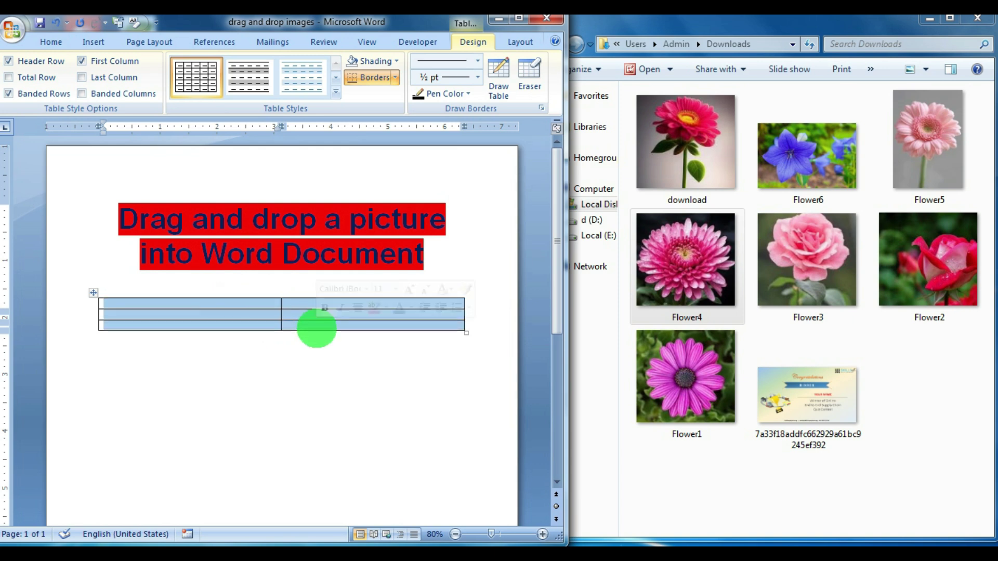
# In Table Properties, give the rows a specified height of at least 2.5 inches.
pyautogui.rightClick(316, 328)
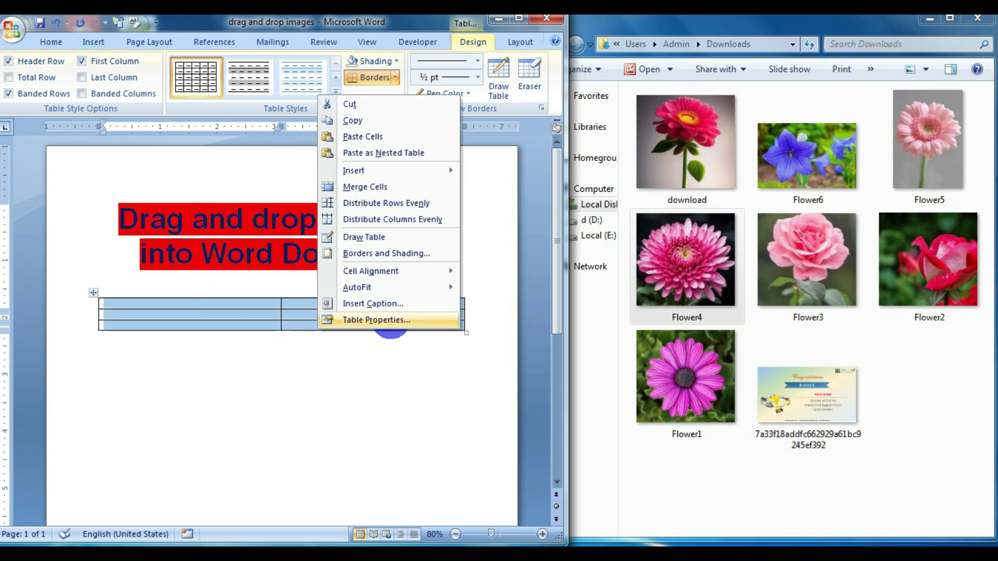
pyautogui.click(367, 320)
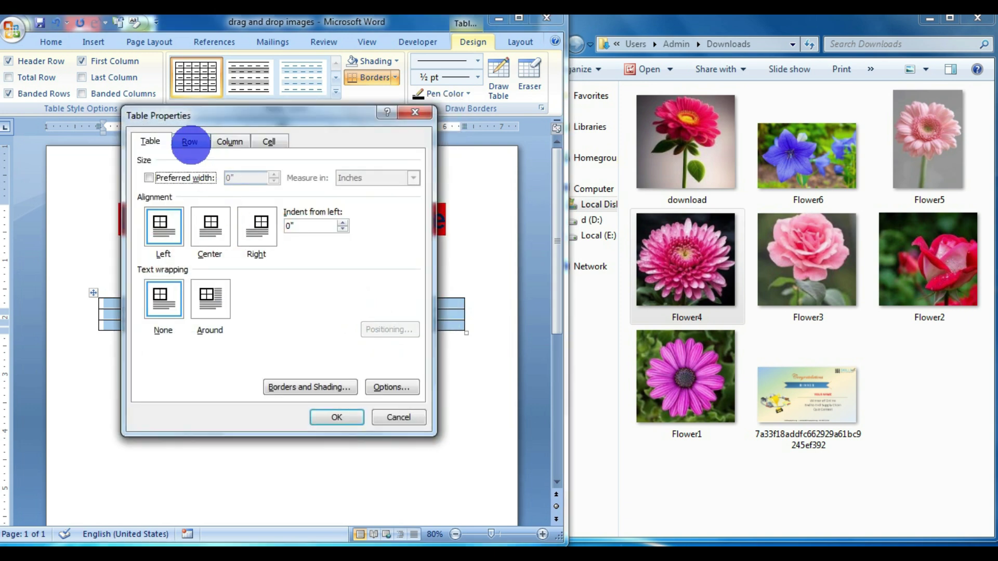
pyautogui.click(190, 142)
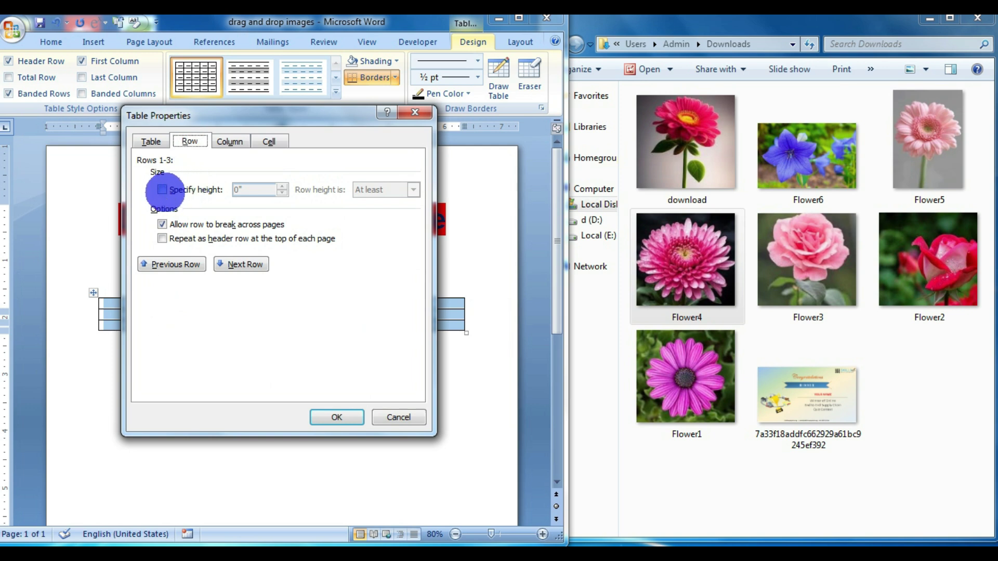
pyautogui.click(162, 190)
pyautogui.moveTo(250, 187); pyautogui.dragTo(229, 188)
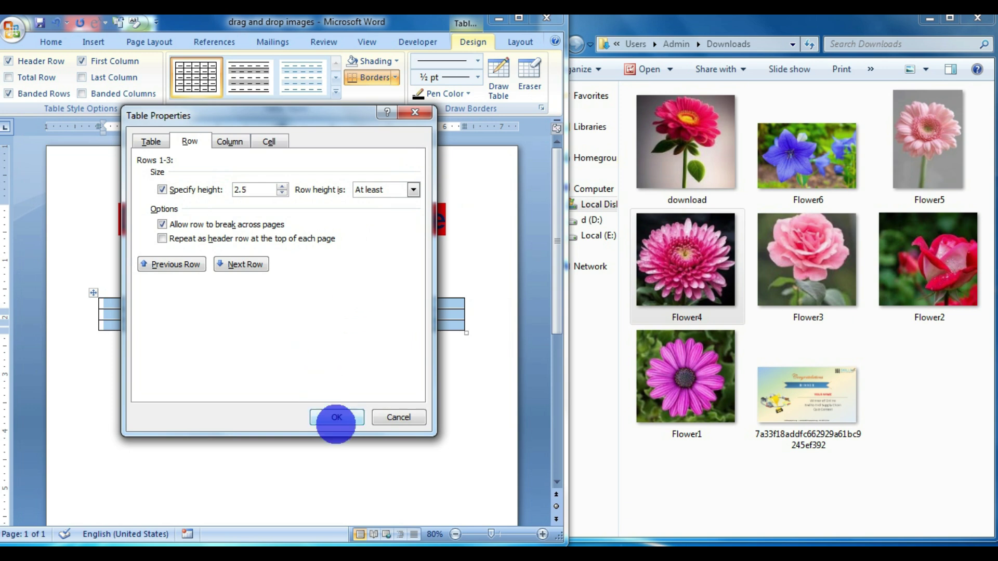
pyautogui.click(335, 417)
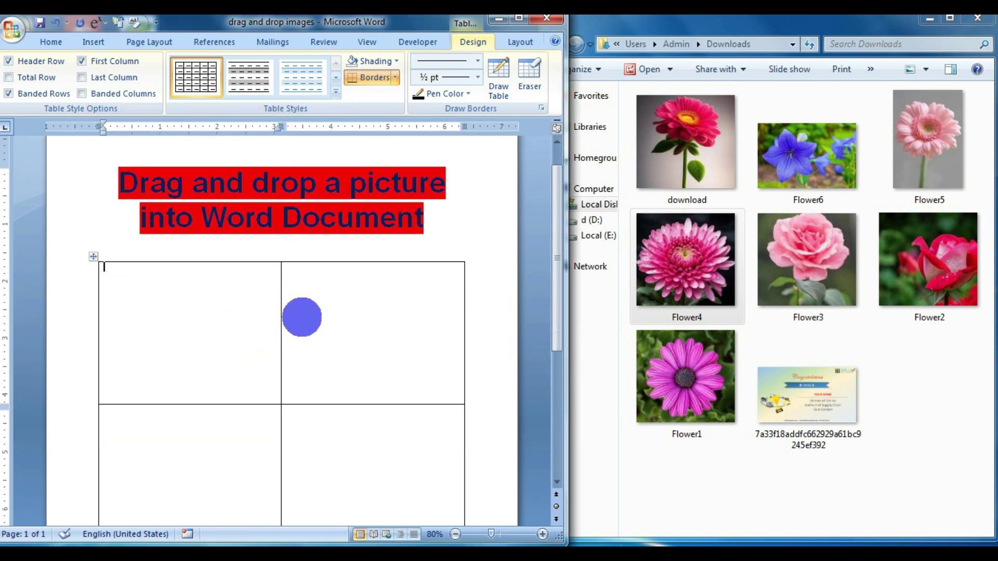
# Check the taller 2.5-inch rows, switch to the Home tab, and click into the table cells.
pyautogui.scroll(-3, 300, 316)
pyautogui.scroll(3, 254, 350)
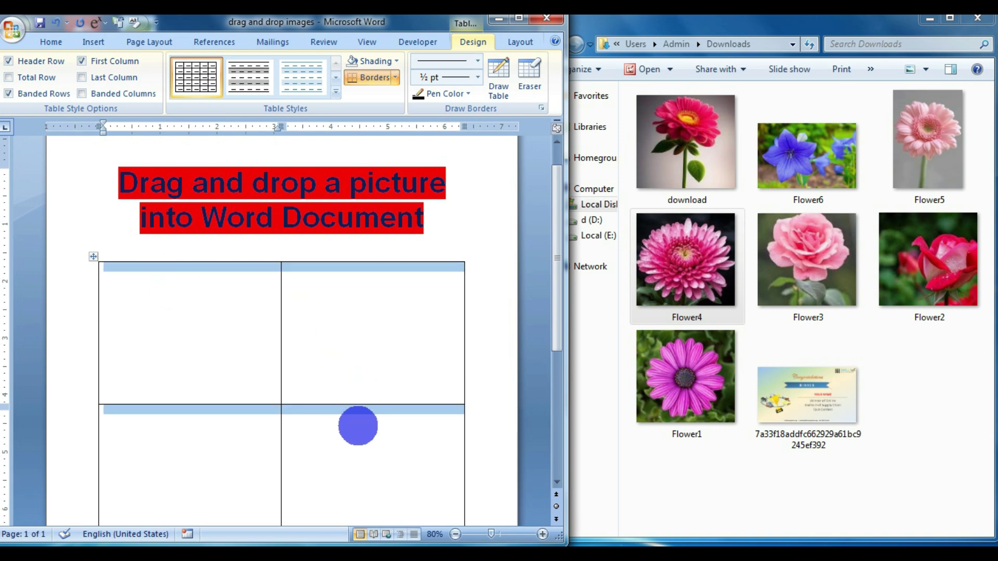
pyautogui.scroll(-3, 345, 519)
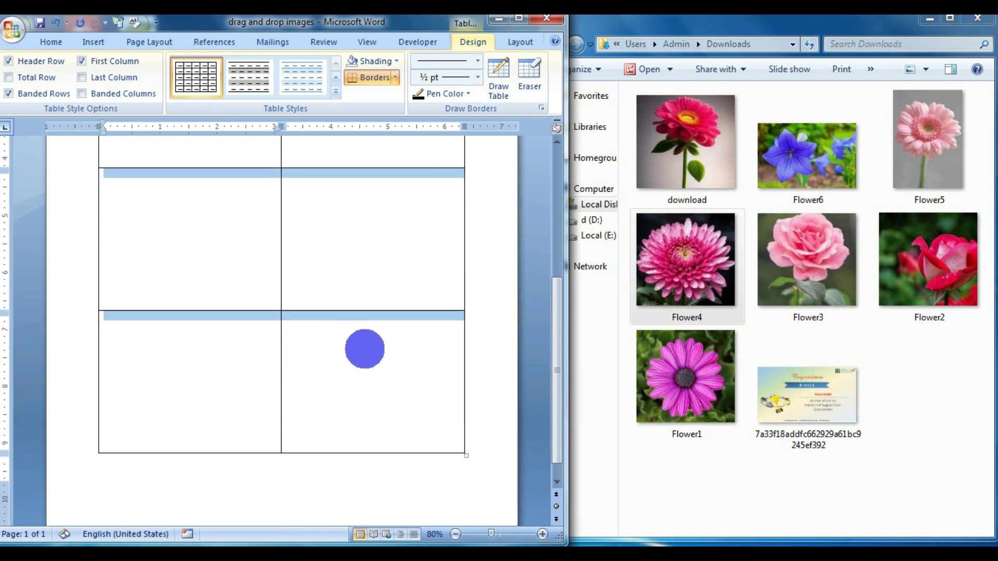
pyautogui.scroll(1, 352, 326)
pyautogui.scroll(3, 352, 326)
pyautogui.click(52, 45)
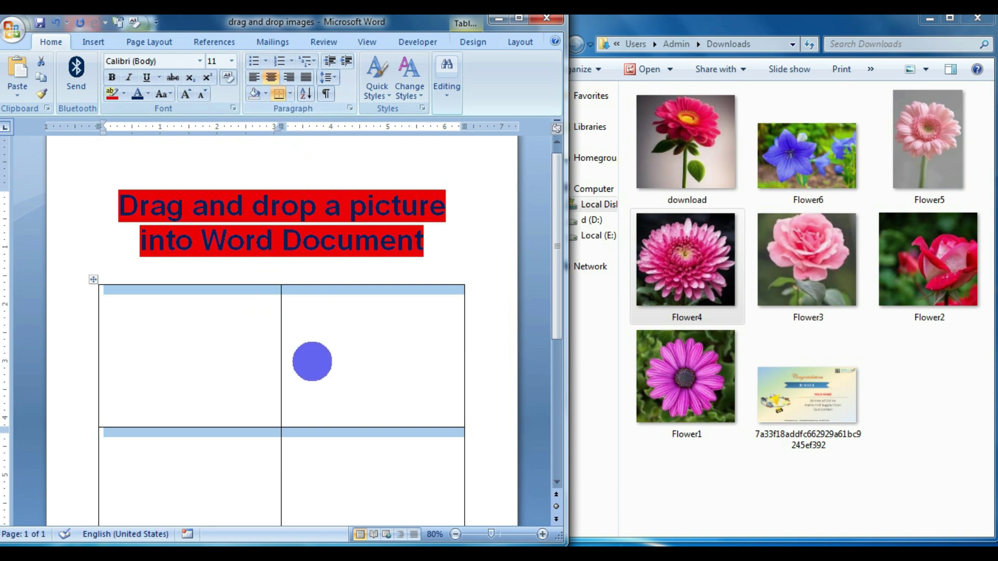
pyautogui.click(333, 353)
pyautogui.click(256, 369)
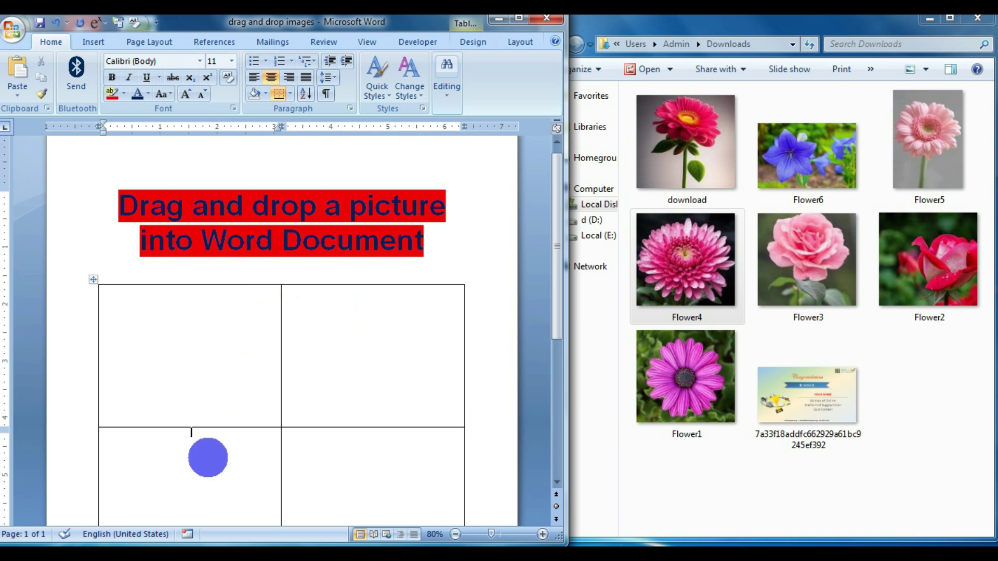
pyautogui.click(370, 450)
pyautogui.scroll(-3, 382, 447)
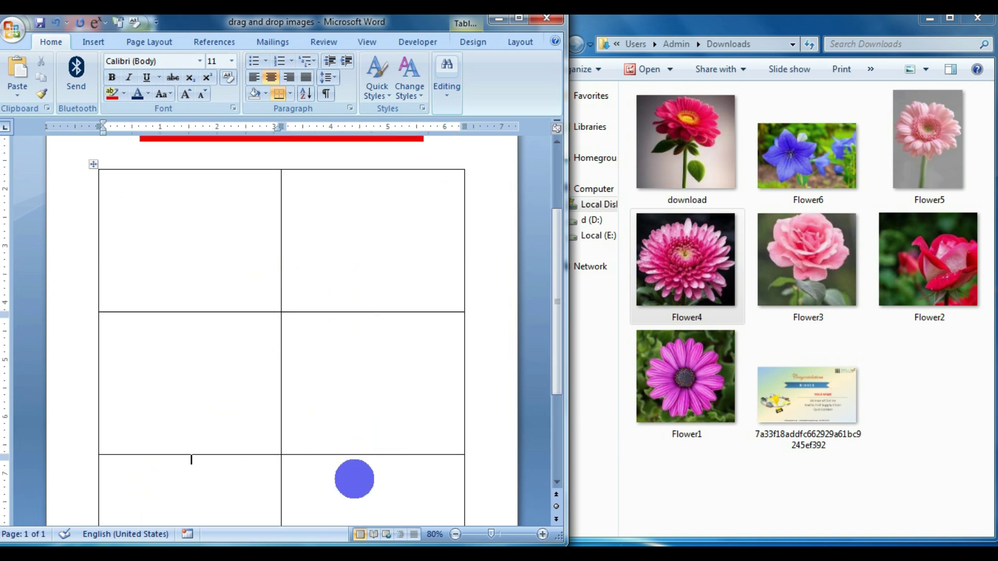
pyautogui.scroll(2, 374, 461)
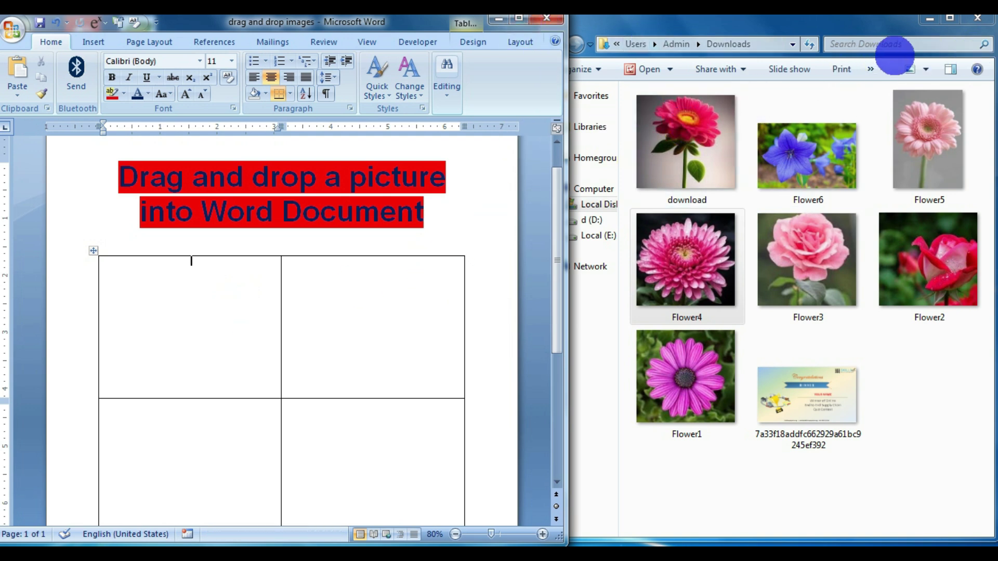
# Maximize and restore Word and the Downloads window, then shift Explorer slightly right.
pyautogui.click(519, 20)
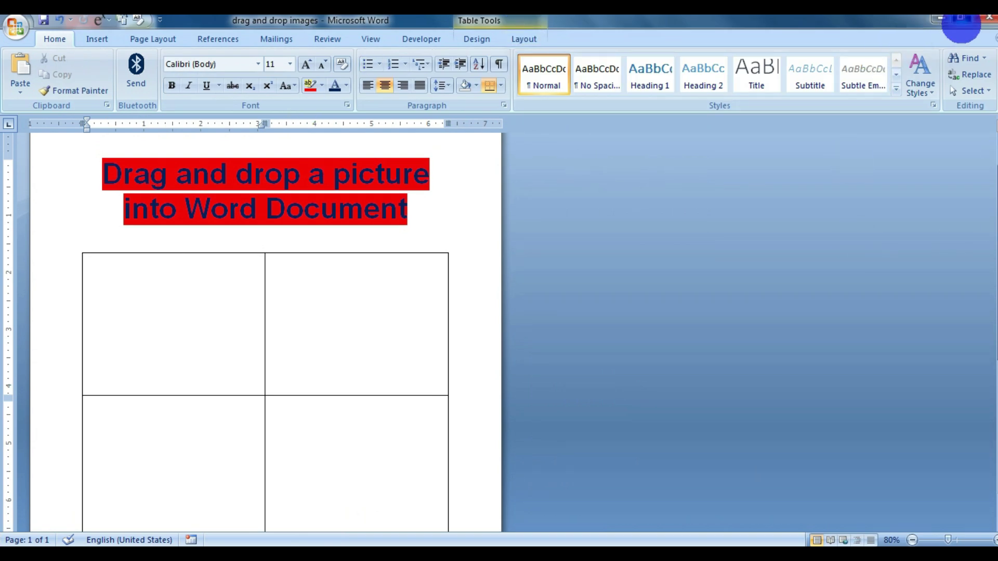
pyautogui.click(960, 20)
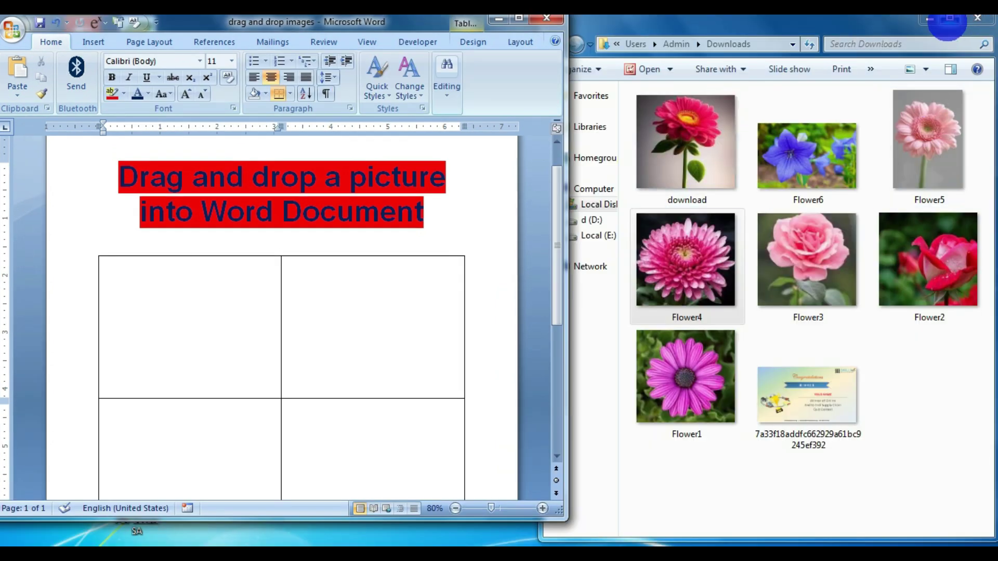
pyautogui.click(946, 27)
pyautogui.click(950, 20)
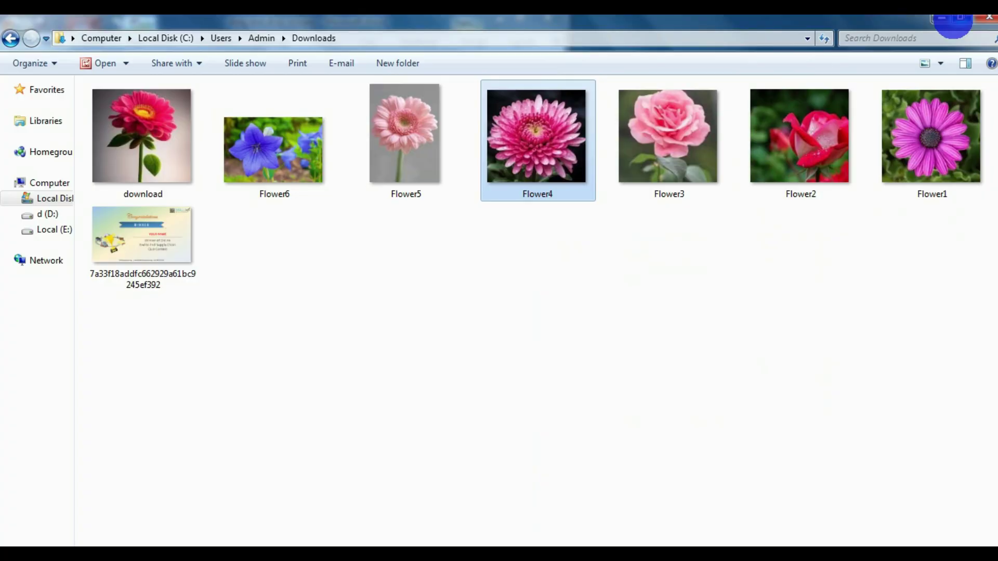
pyautogui.click(952, 23)
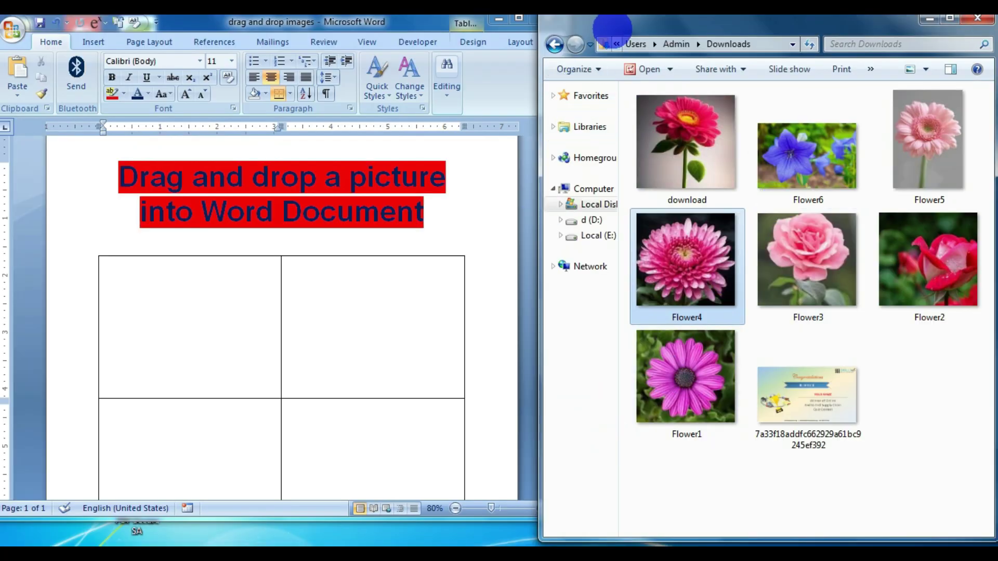
pyautogui.moveTo(613, 29); pyautogui.dragTo(645, 28)
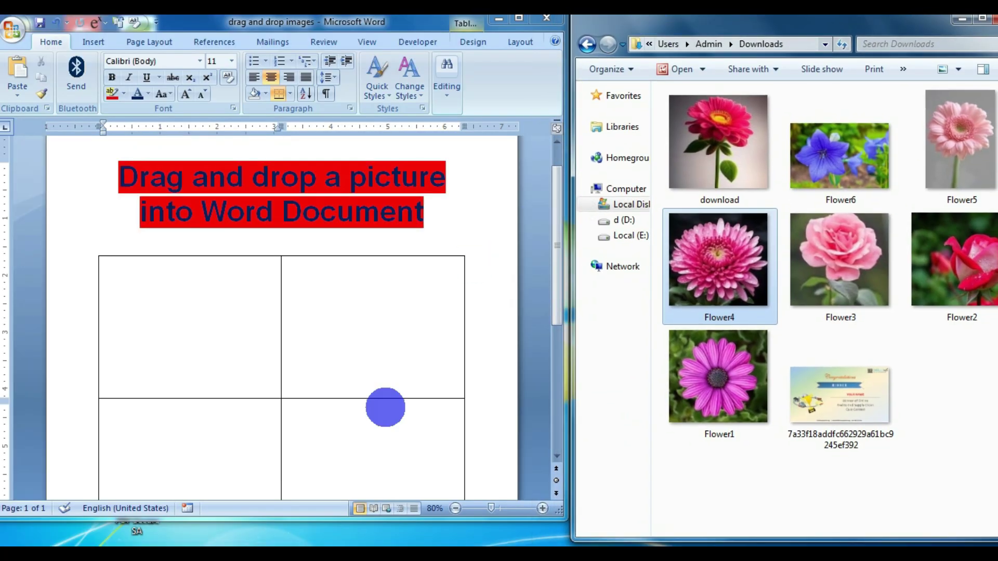
pyautogui.moveTo(400, 22); pyautogui.dragTo(400, 54)
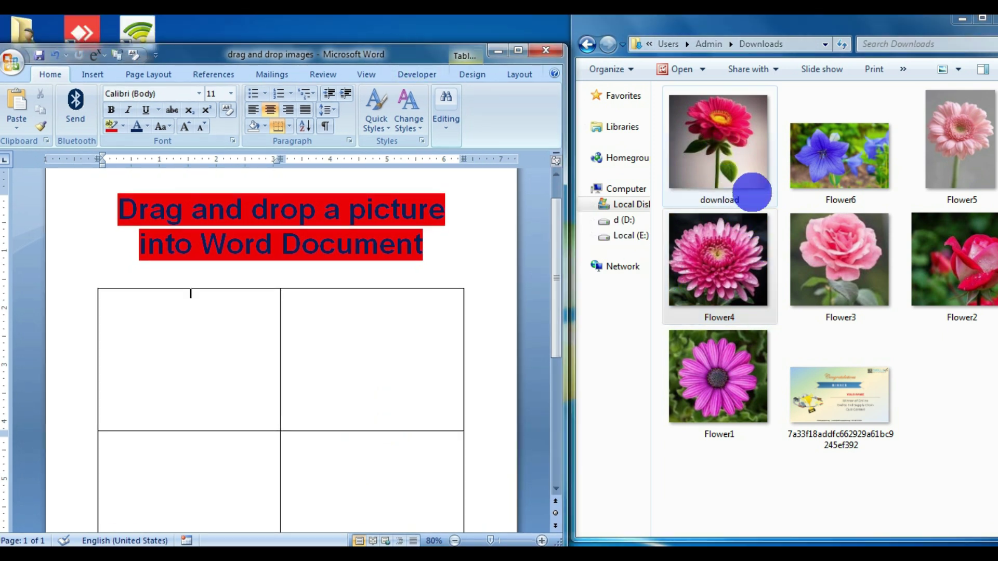
pyautogui.moveTo(839, 395); pyautogui.dragTo(211, 370)
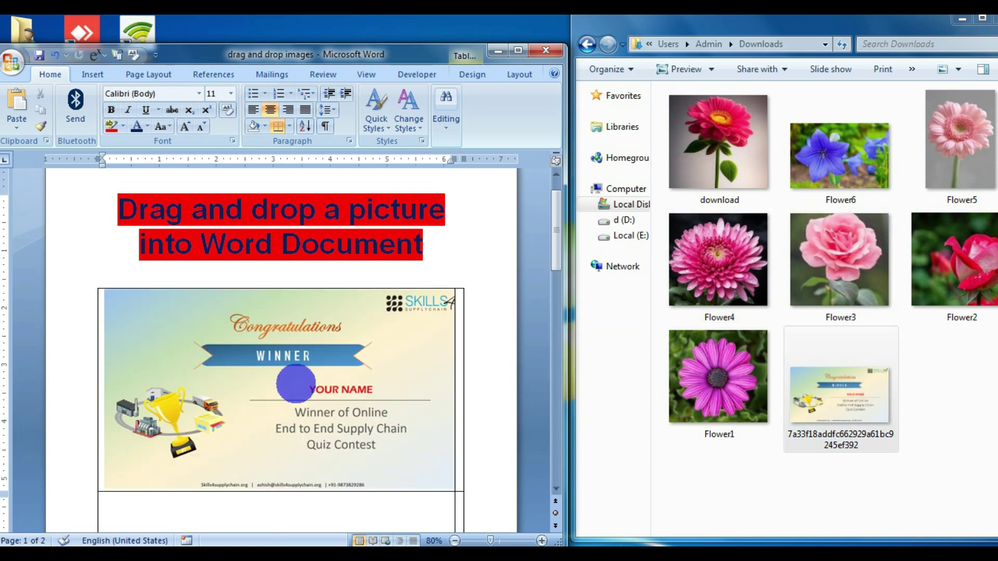
pyautogui.scroll(-3, 337, 377)
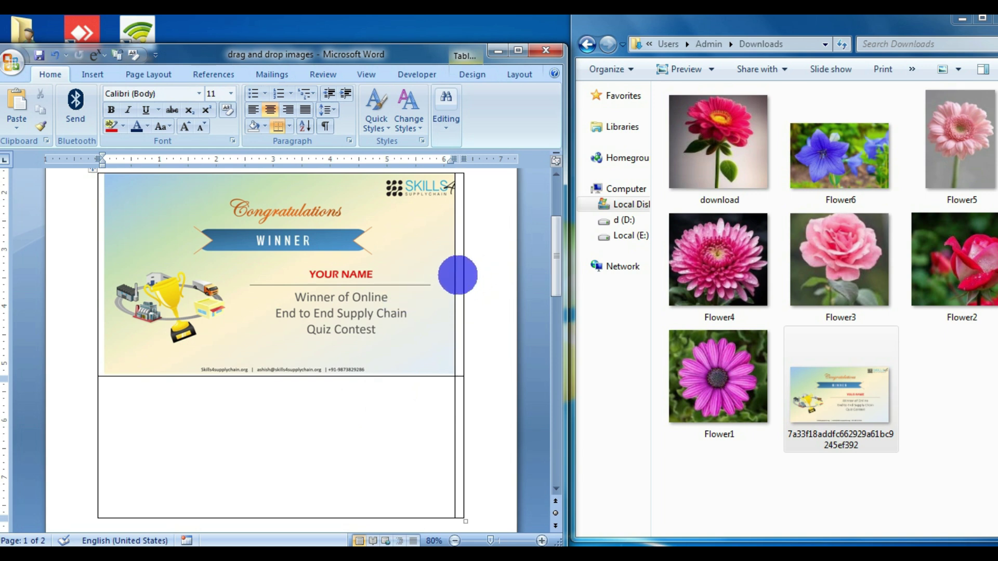
pyautogui.click(421, 328)
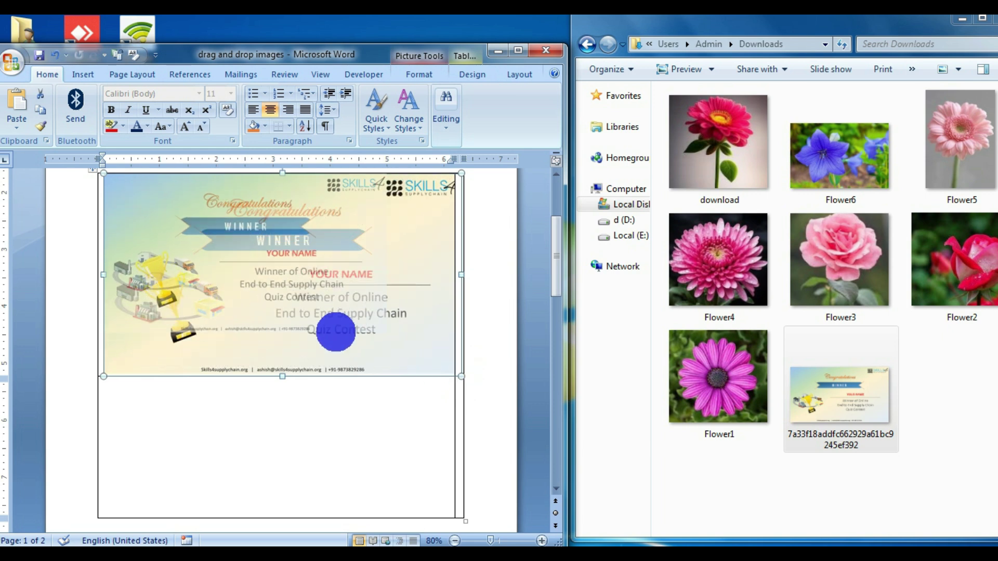
pyautogui.moveTo(460, 376); pyautogui.dragTo(387, 334)
pyautogui.click(433, 305)
pyautogui.click(345, 270)
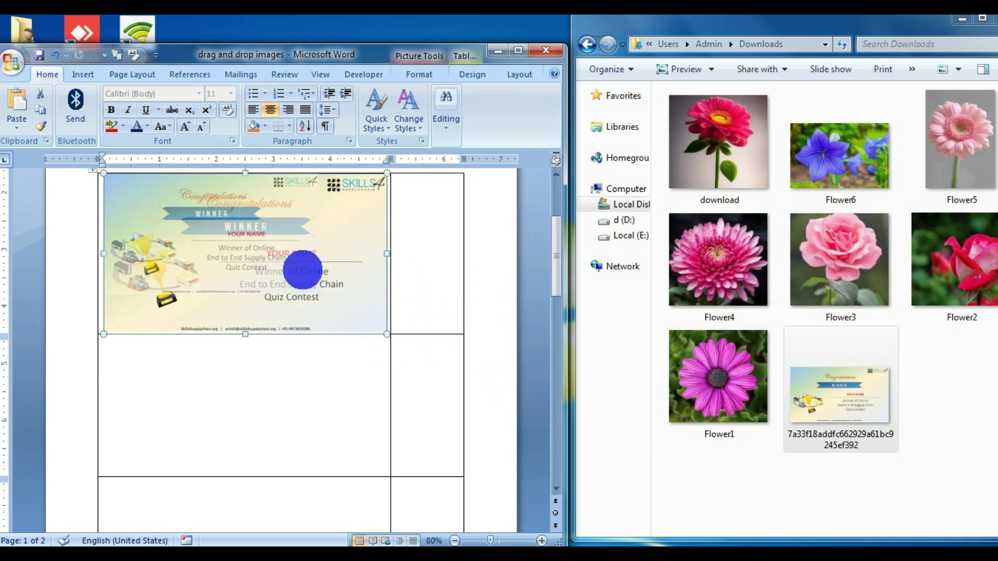
pyautogui.moveTo(386, 334); pyautogui.dragTo(318, 296)
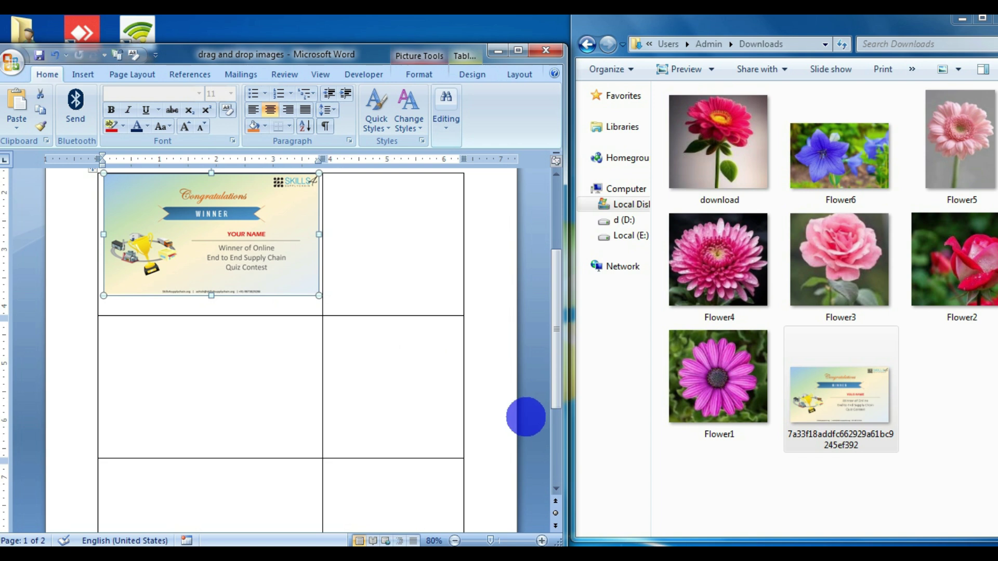
pyautogui.hotkey('ctrl', 'z')
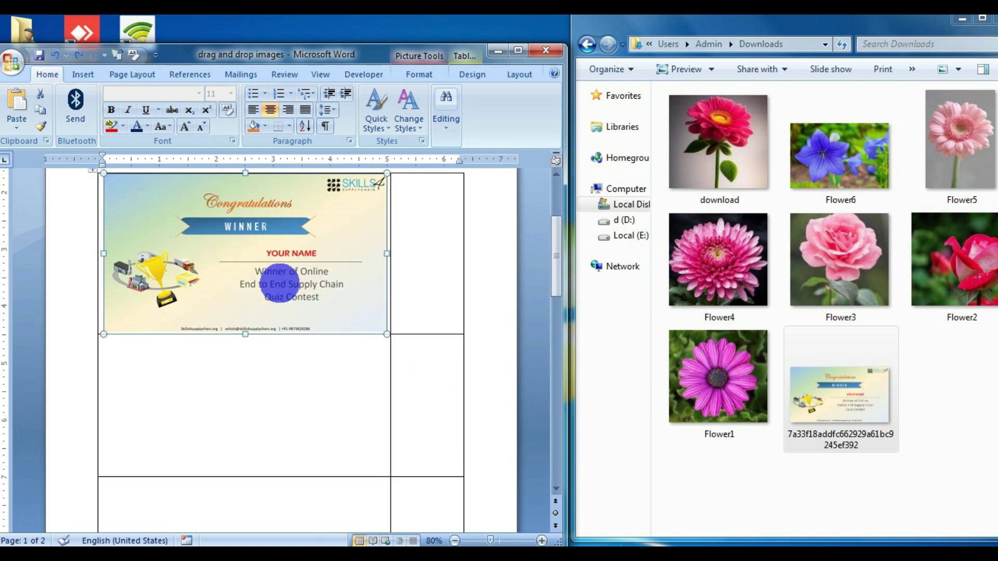
pyautogui.hotkey('ctrl', 'z')
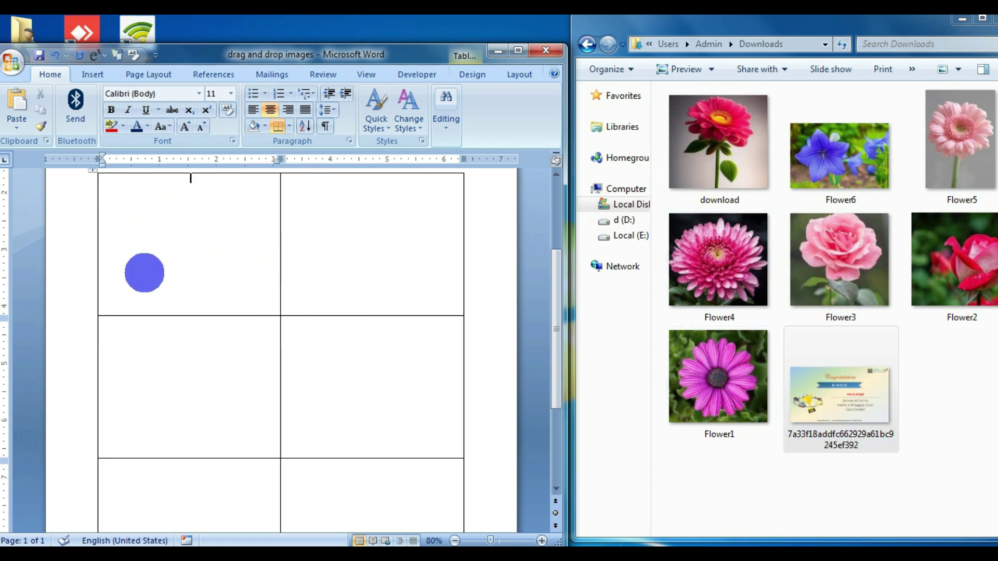
# Set the table's AutoFit to Fixed Column Width.
pyautogui.scroll(2, 124, 260)
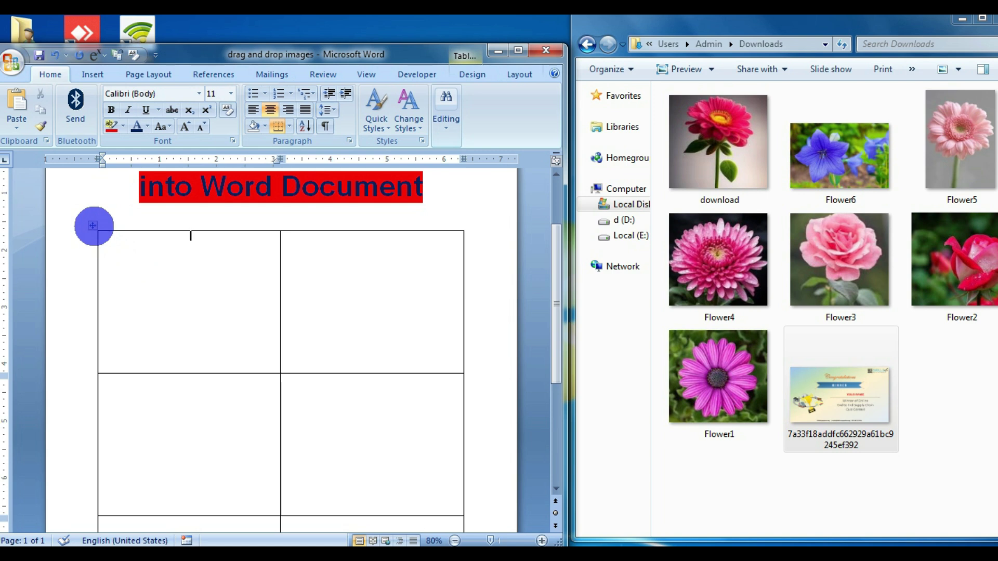
pyautogui.click(305, 318)
pyautogui.scroll(-6, 304, 332)
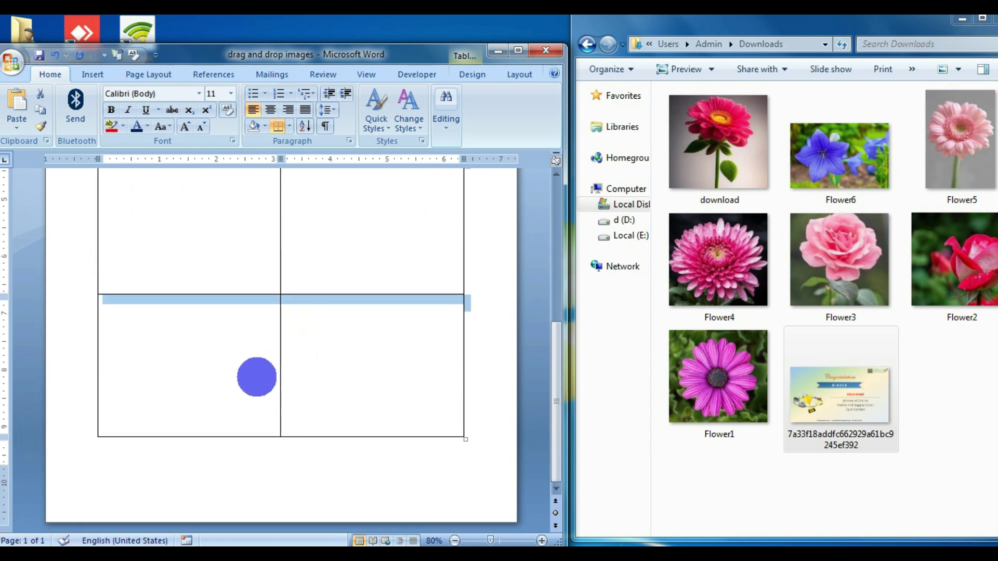
pyautogui.scroll(3, 257, 377)
pyautogui.scroll(3, 257, 377)
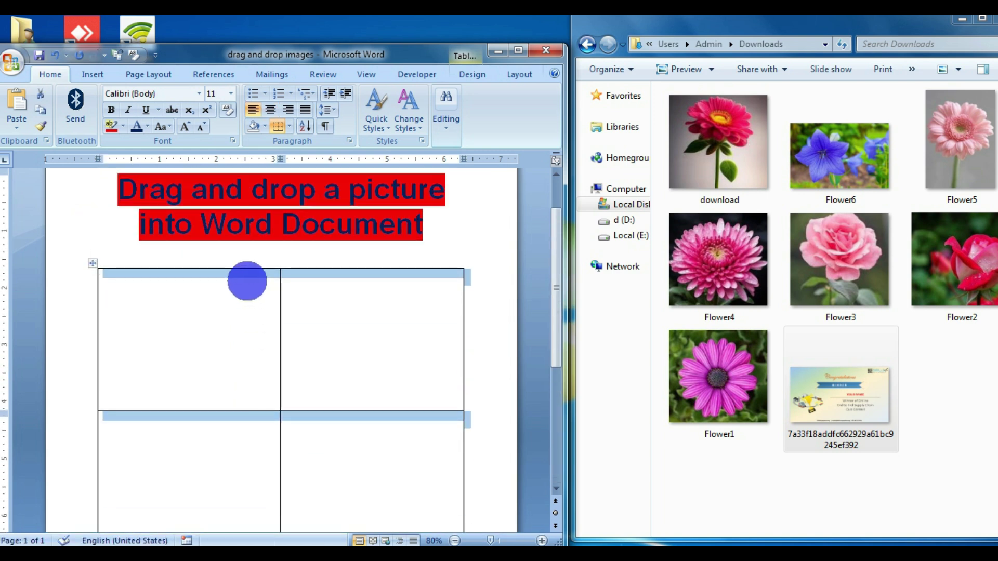
pyautogui.rightClick(246, 280)
pyautogui.moveTo(315, 471)
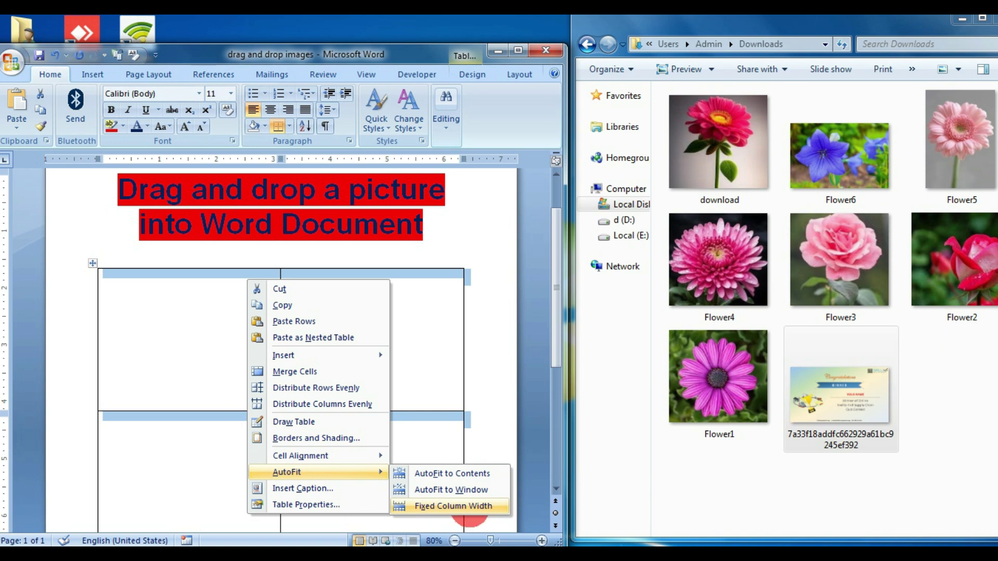
pyautogui.click(469, 506)
pyautogui.click(362, 333)
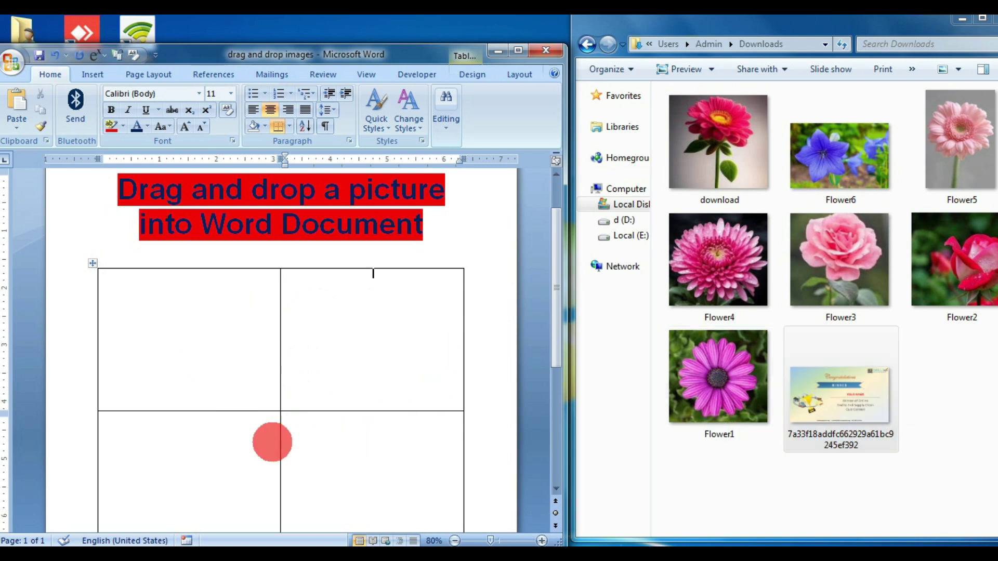
# Drag the certificate image from Downloads into the table's top-left cell.
pyautogui.click(236, 322)
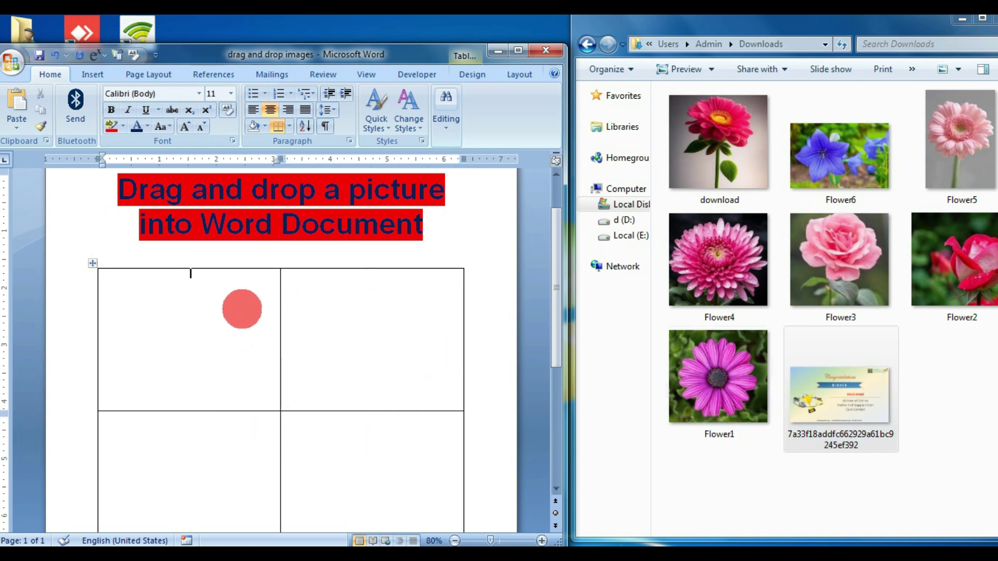
pyautogui.click(865, 399)
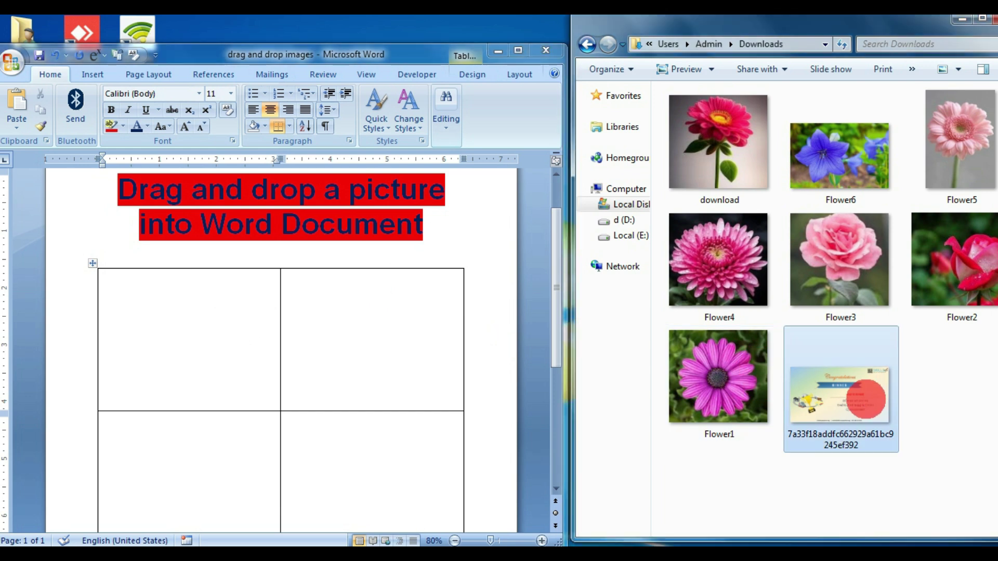
pyautogui.moveTo(866, 400); pyautogui.dragTo(145, 322)
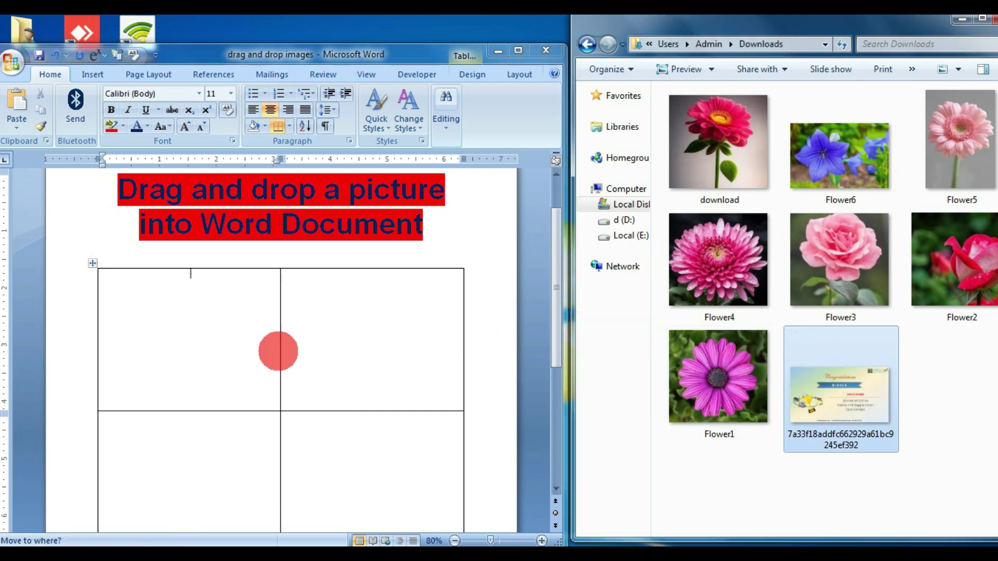
pyautogui.moveTo(839, 395); pyautogui.dragTo(320, 326)
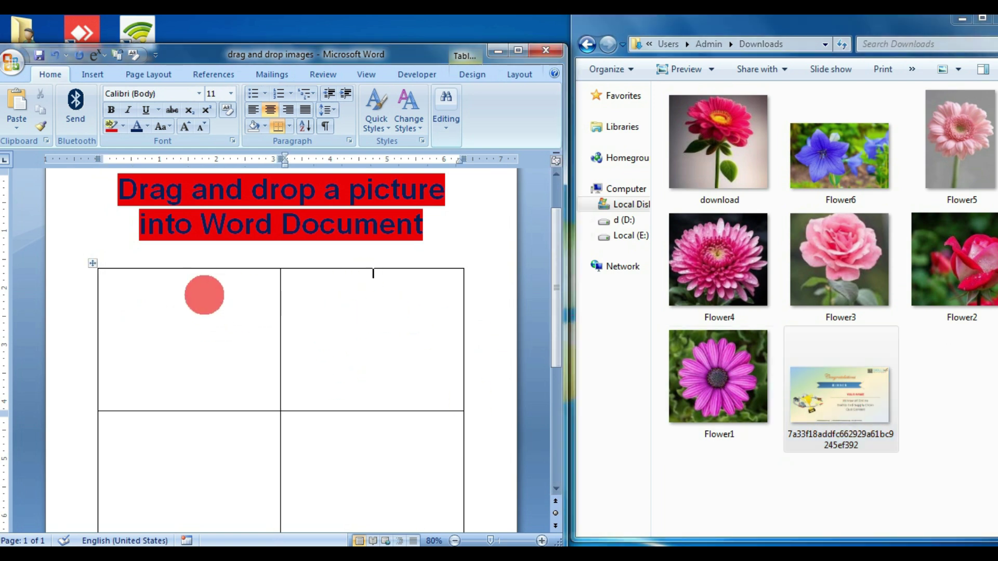
pyautogui.click(840, 418)
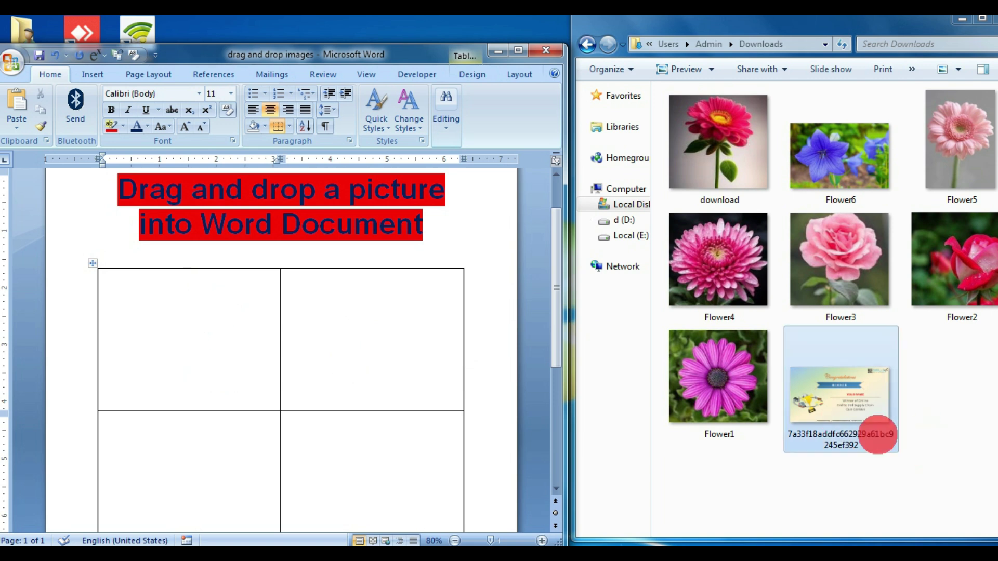
pyautogui.moveTo(840, 405); pyautogui.dragTo(189, 330)
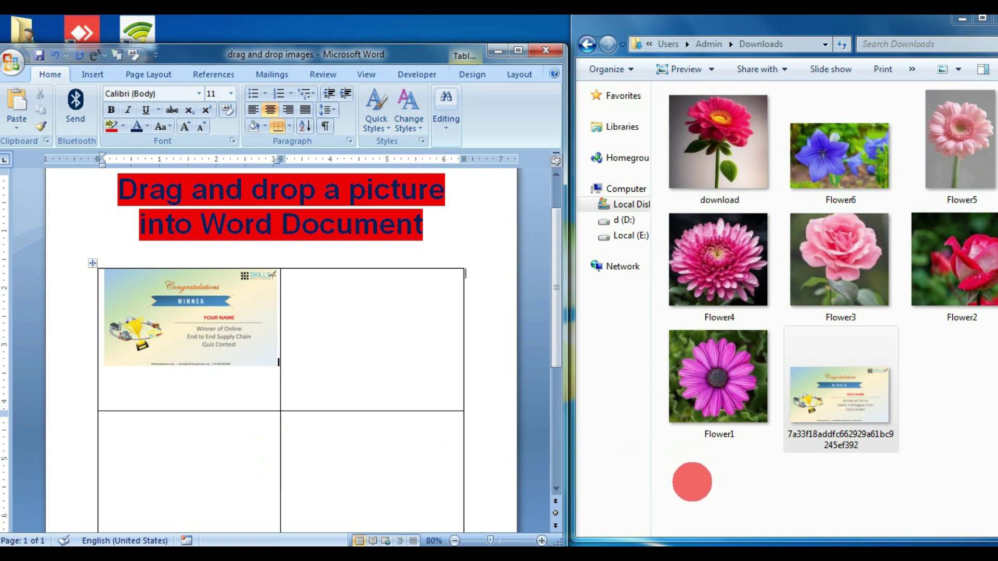
# Set the certificate picture's wrapping to In Front of Text and fit it inside the cell.
pyautogui.click(226, 332)
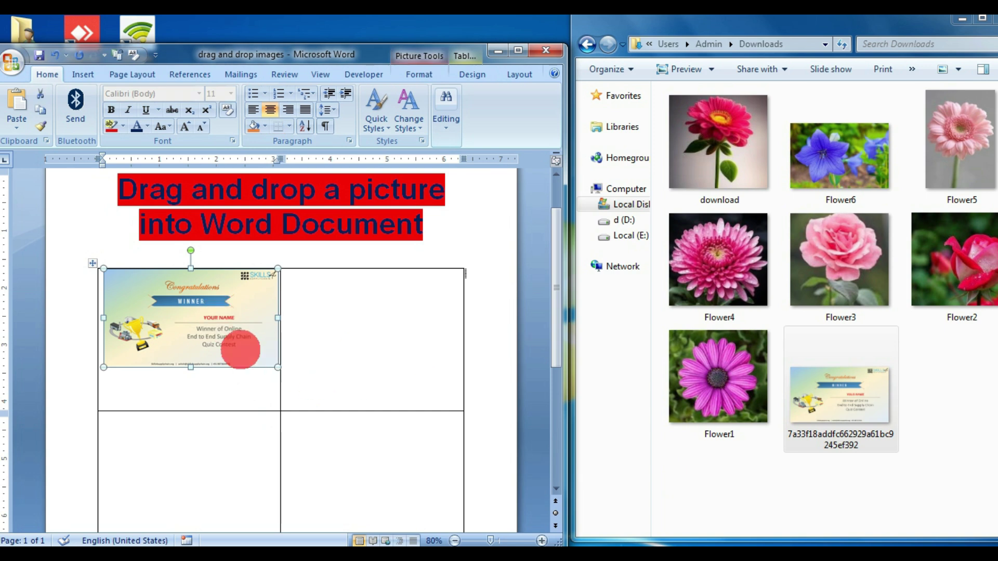
pyautogui.rightClick(215, 321)
pyautogui.moveTo(267, 482)
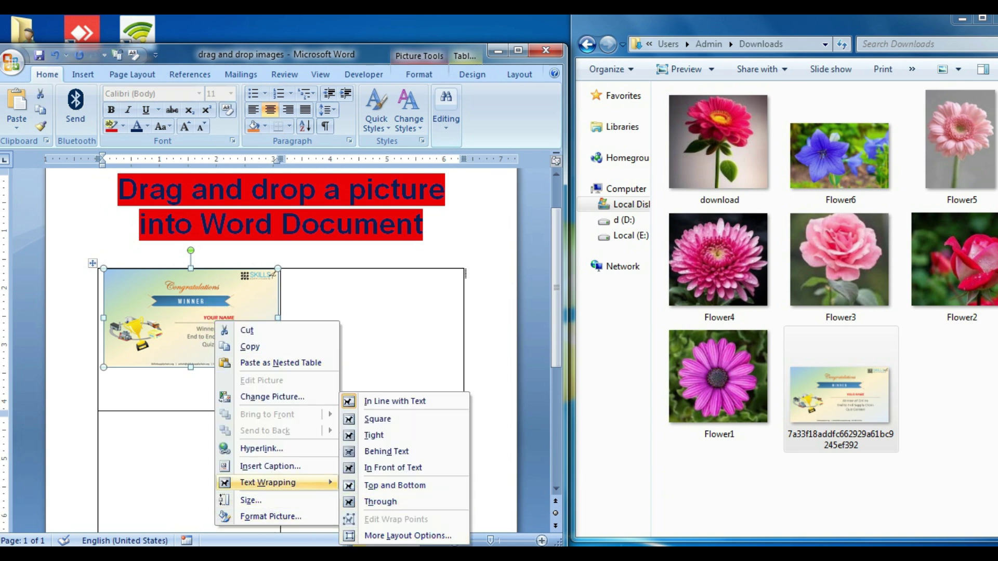
pyautogui.click(410, 467)
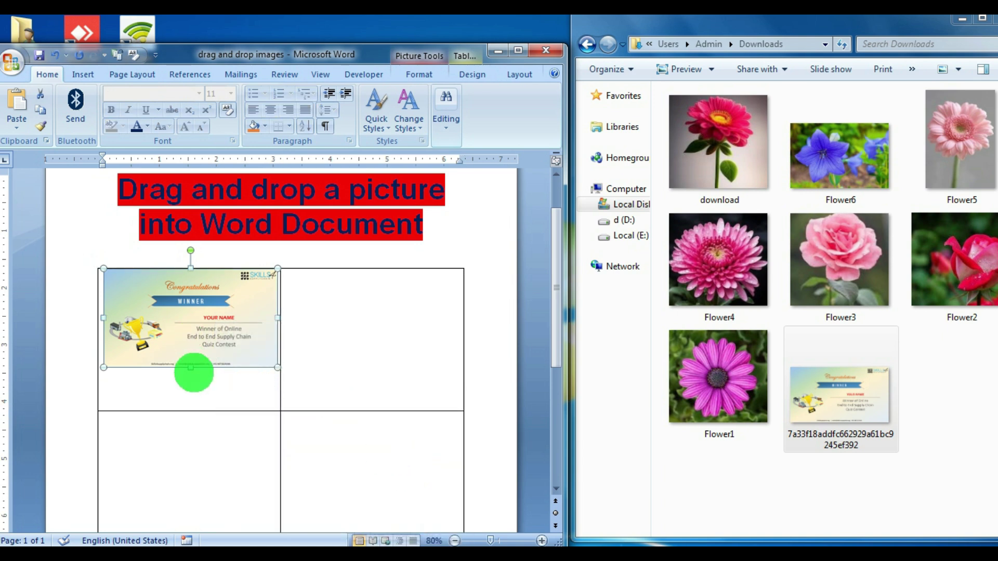
pyautogui.moveTo(193, 372); pyautogui.dragTo(220, 345)
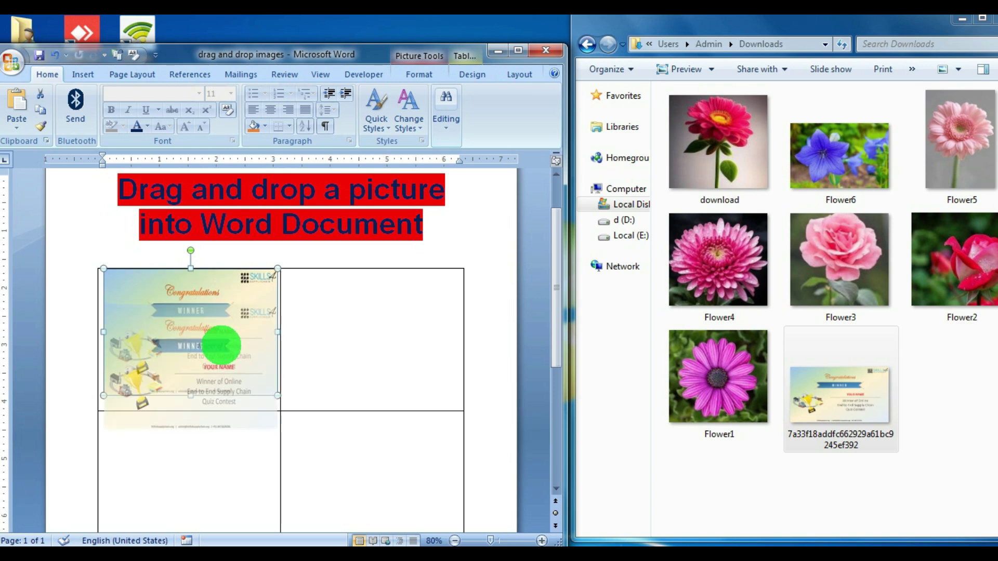
pyautogui.moveTo(220, 344); pyautogui.dragTo(223, 348)
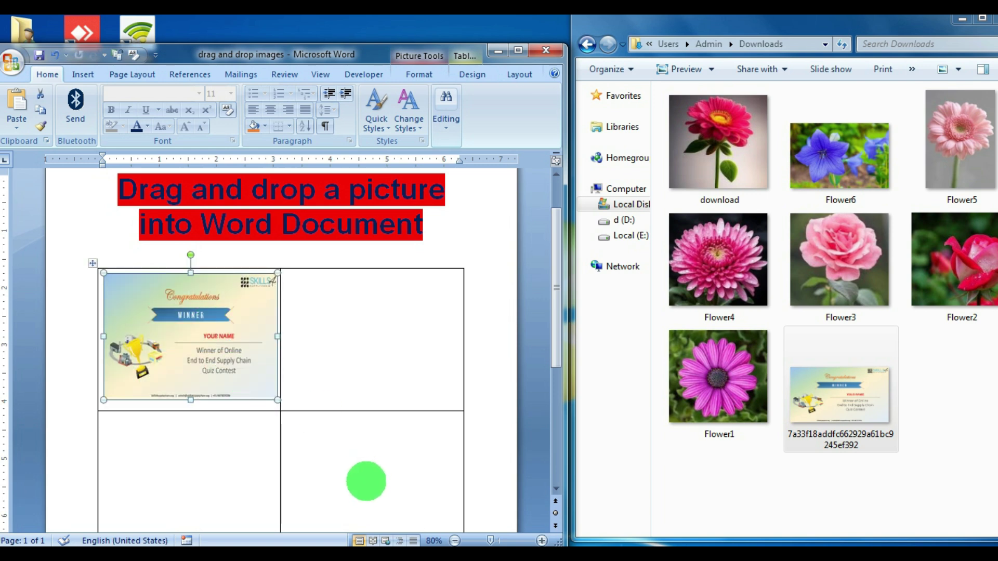
pyautogui.click(374, 487)
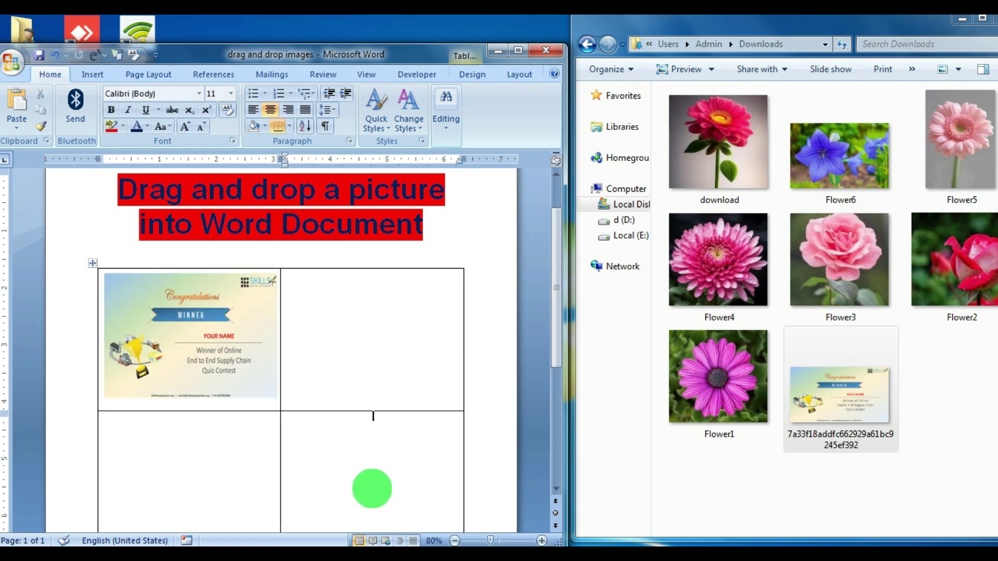
pyautogui.scroll(2, 717, 306)
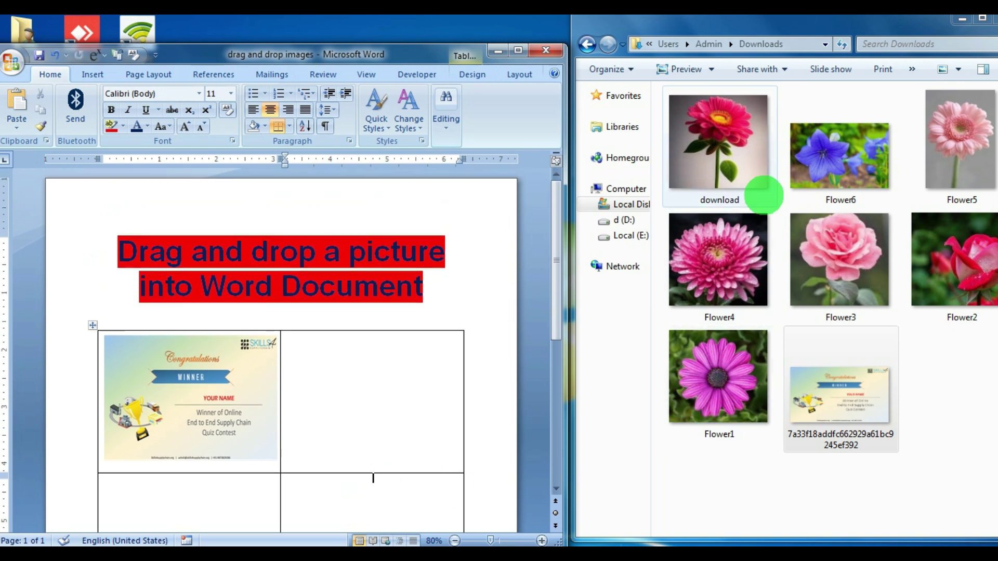
# Delete the certificate and drag the red gerbera 'download' photo into the top-left cell.
pyautogui.scroll(-1, 280, 333)
pyautogui.click(236, 363)
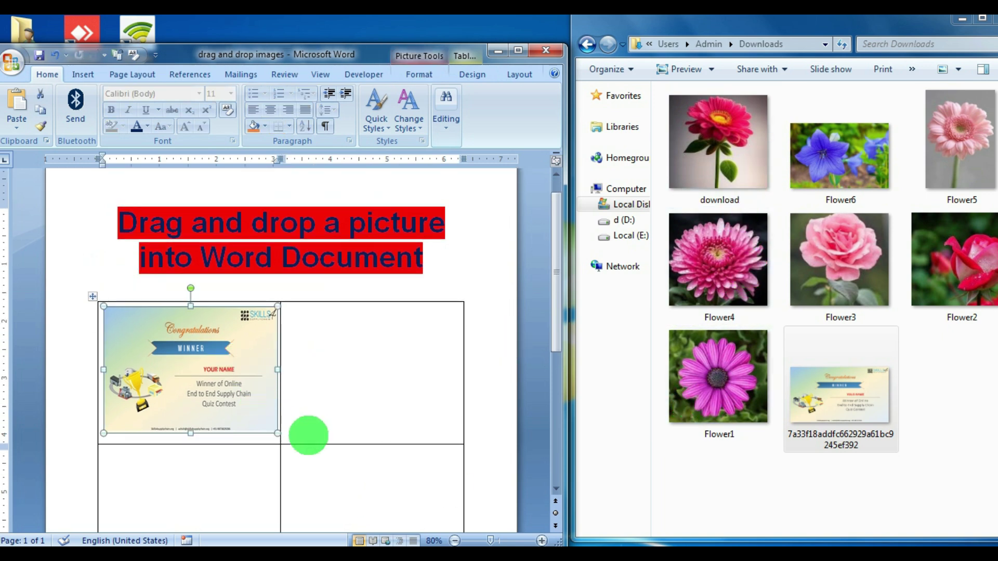
pyautogui.press('Delete')
pyautogui.moveTo(745, 166)
pyautogui.mouseDown()
pyautogui.moveTo(315, 321)
pyautogui.moveTo(178, 343)
pyautogui.mouseUp()
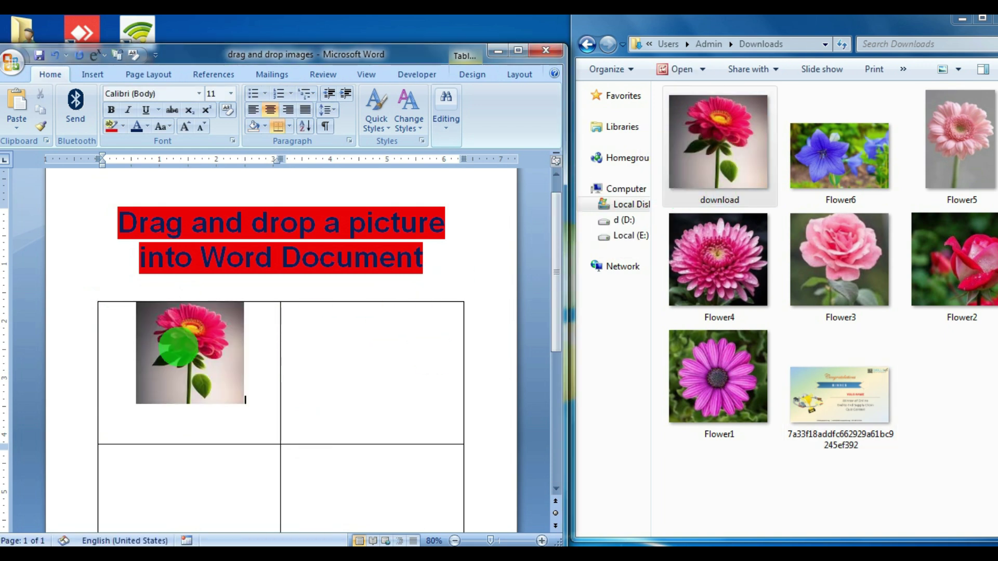
pyautogui.moveTo(855, 156); pyautogui.dragTo(452, 319)
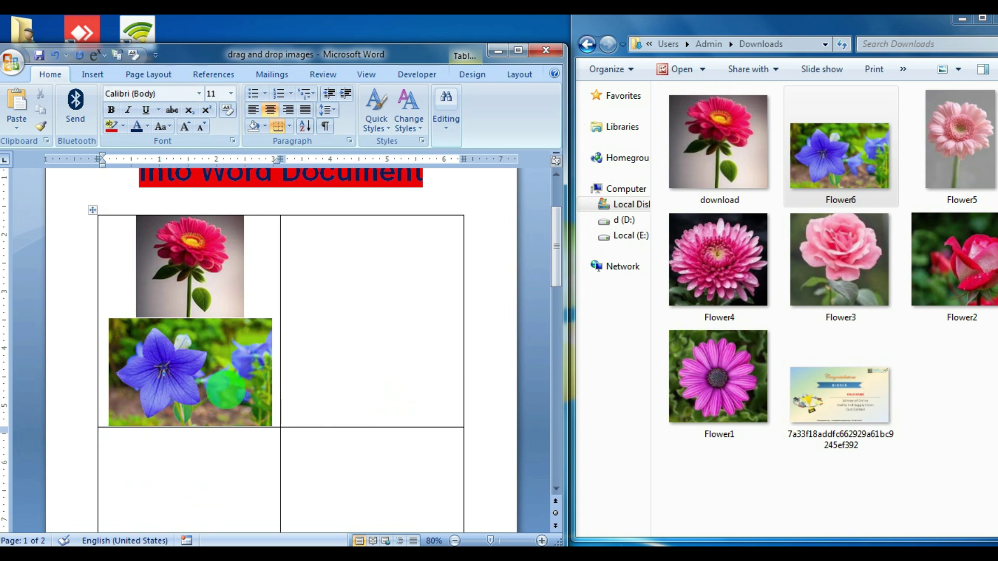
pyautogui.click(240, 387)
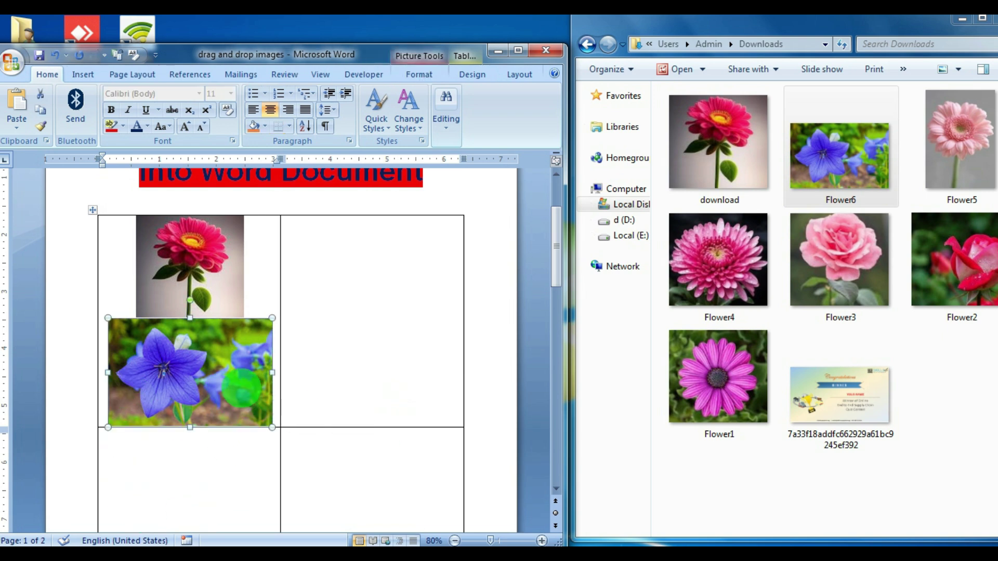
pyautogui.press('Delete')
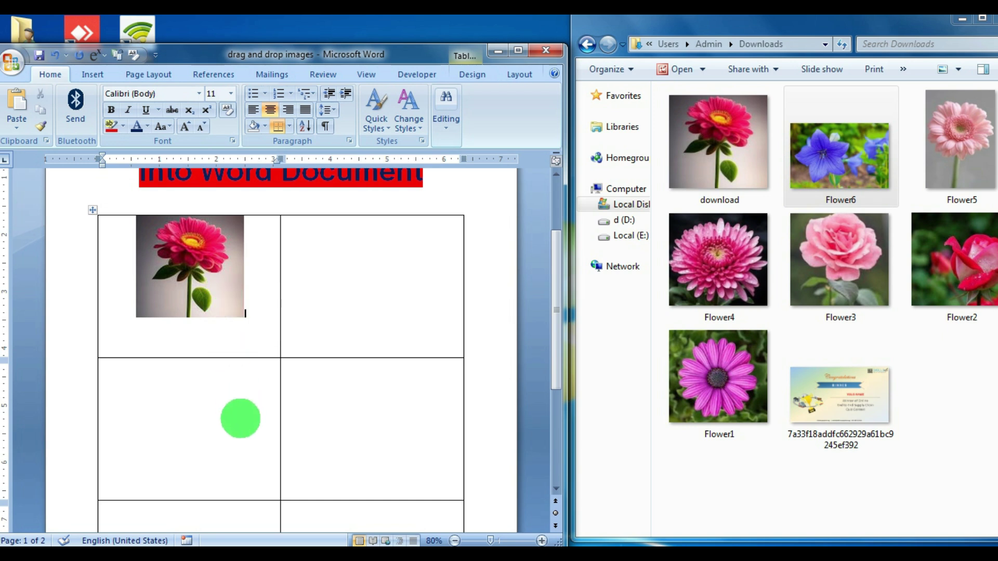
# Place the blue Flower6 photo into the top-right cell, removing misplaced copies.
pyautogui.click(379, 237)
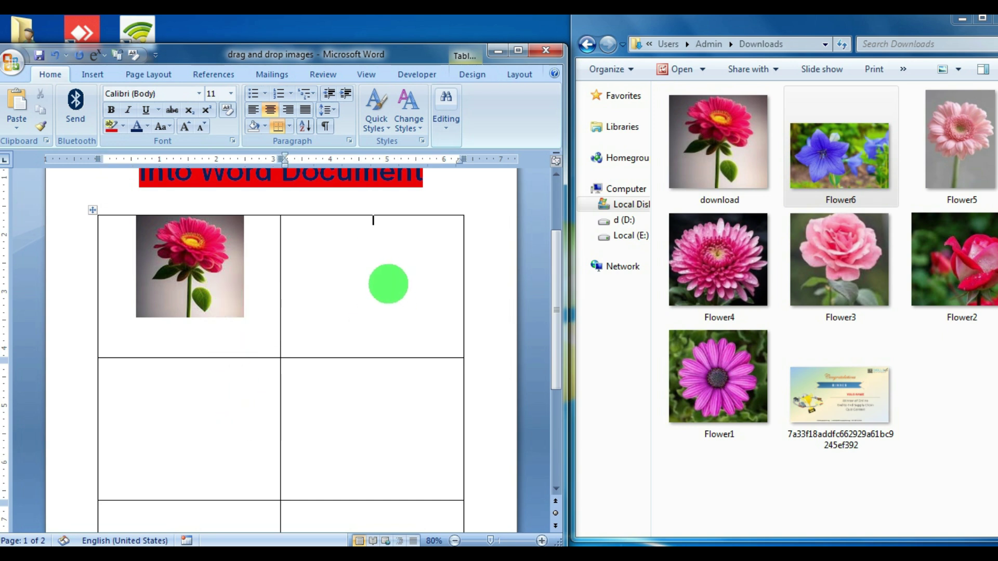
pyautogui.click(343, 389)
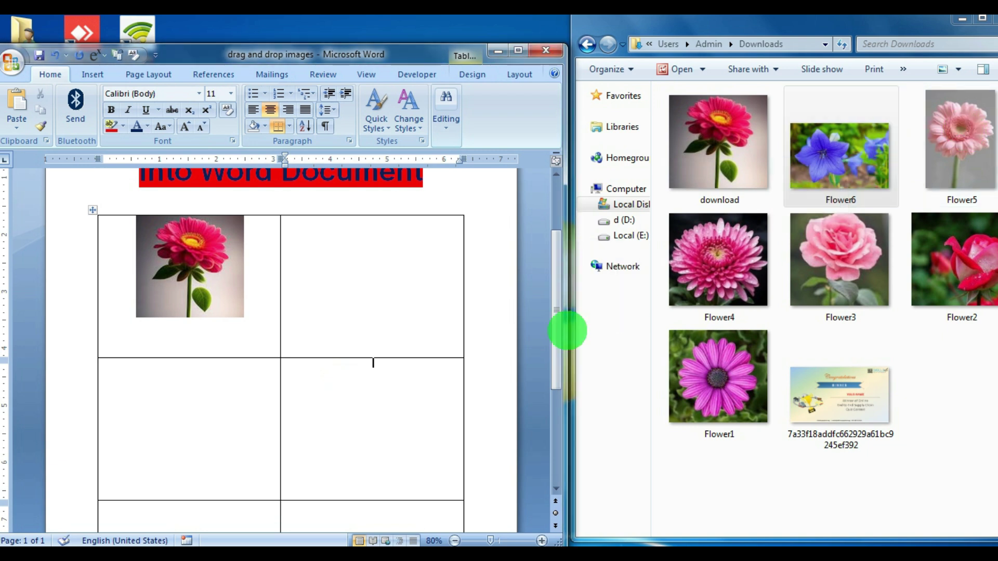
pyautogui.moveTo(863, 166); pyautogui.dragTo(421, 411)
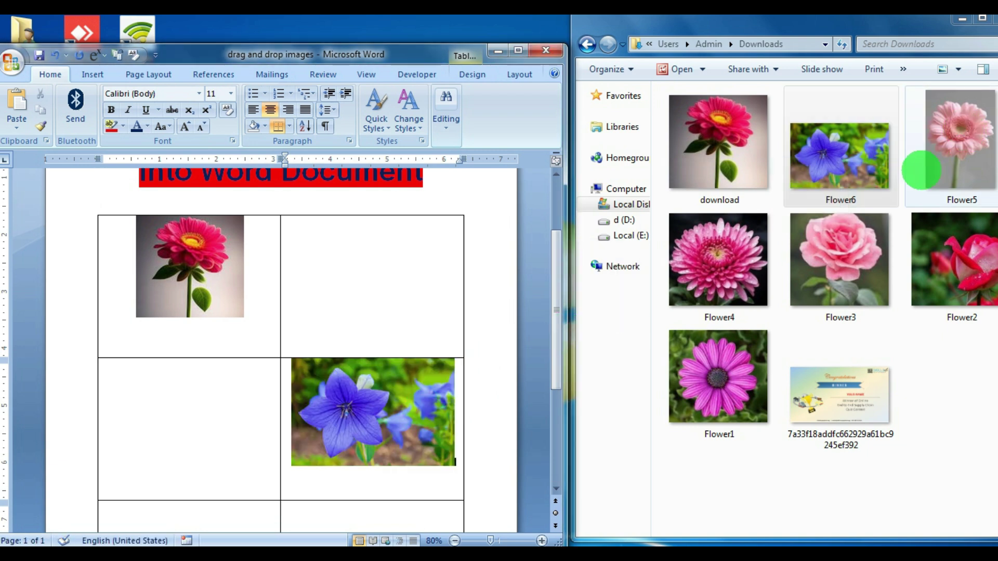
pyautogui.hotkey('ctrl', 'z')
pyautogui.moveTo(824, 156)
pyautogui.mouseDown()
pyautogui.moveTo(378, 260)
pyautogui.moveTo(367, 405)
pyautogui.mouseUp()
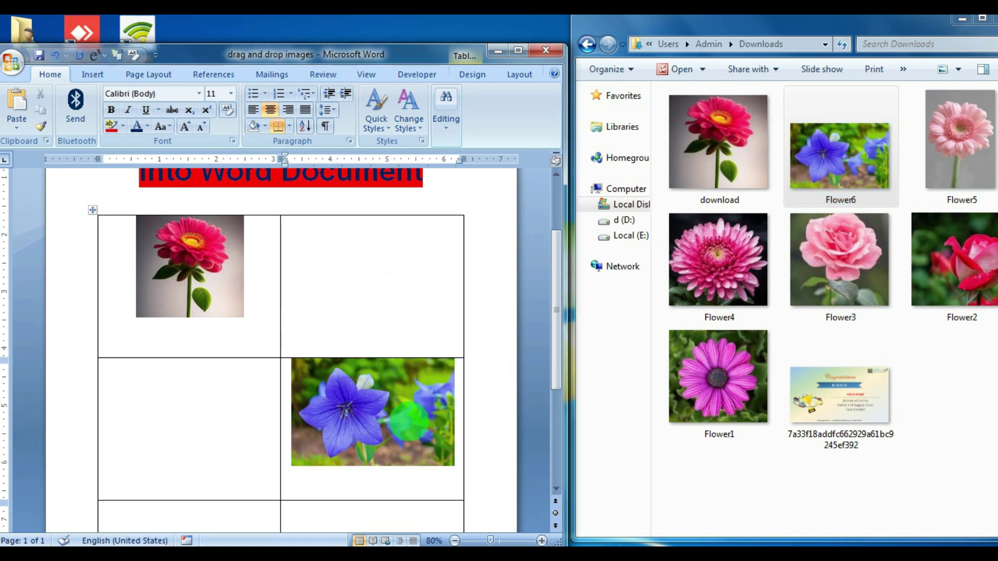
pyautogui.click(425, 411)
pyautogui.press('Delete')
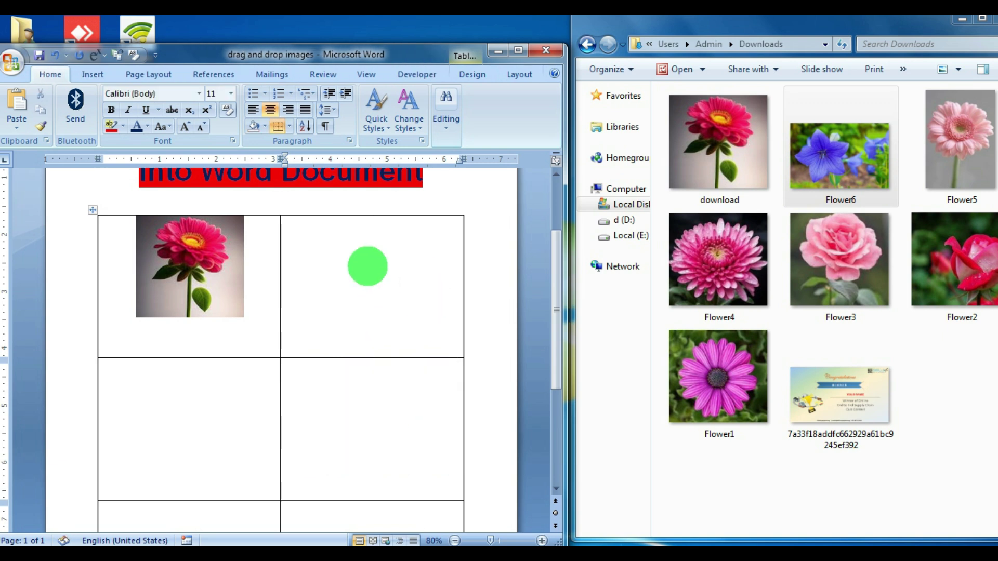
pyautogui.click(895, 167)
pyautogui.moveTo(855, 158); pyautogui.dragTo(377, 266)
# Fill the remaining cells with Flower5, Flower4, Flower2 and Flower1 photos.
pyautogui.click(191, 413)
pyautogui.click(938, 151)
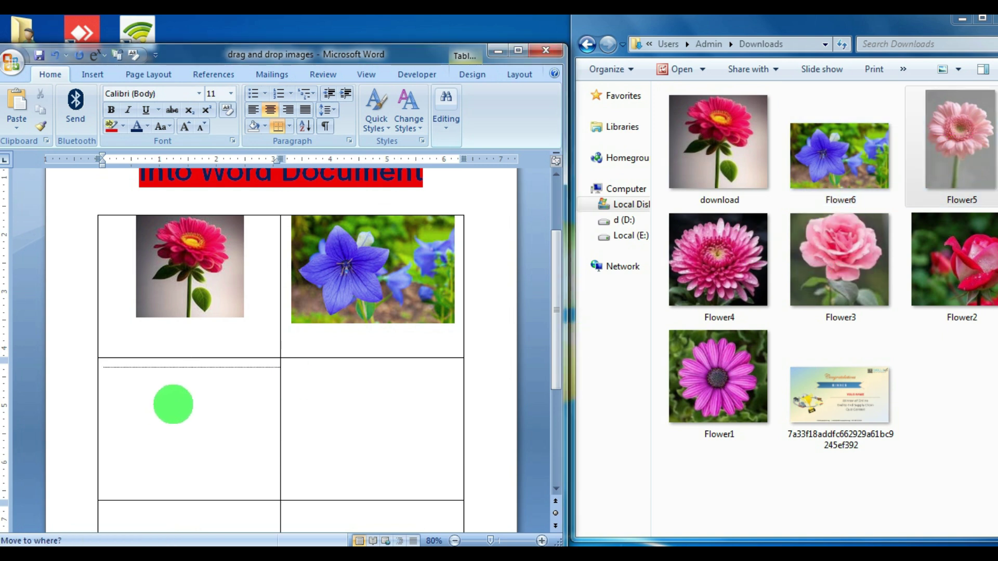
pyautogui.moveTo(964, 152); pyautogui.dragTo(177, 404)
pyautogui.scroll(-3, 361, 403)
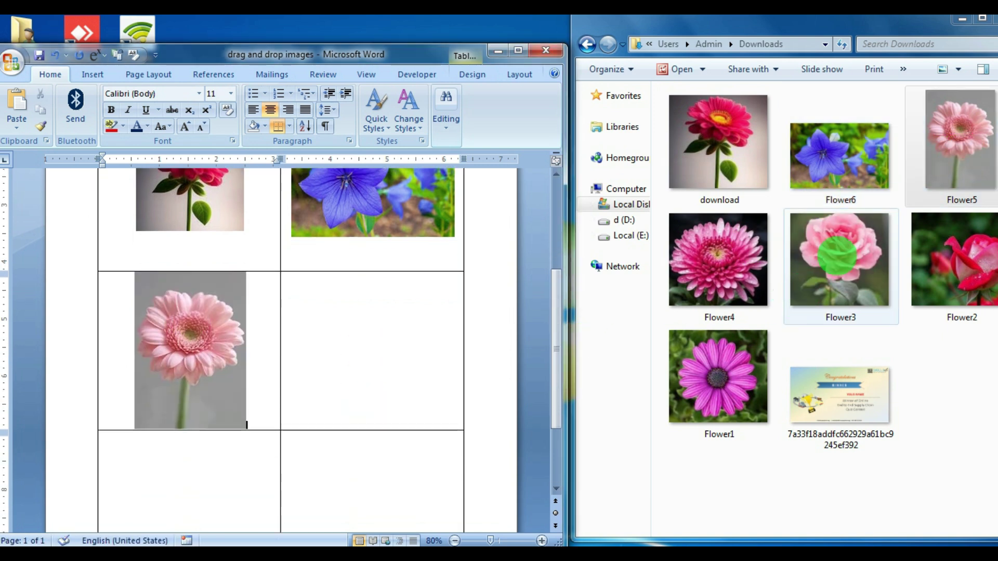
pyautogui.moveTo(750, 267)
pyautogui.mouseDown()
pyautogui.moveTo(412, 337)
pyautogui.moveTo(408, 239)
pyautogui.mouseUp()
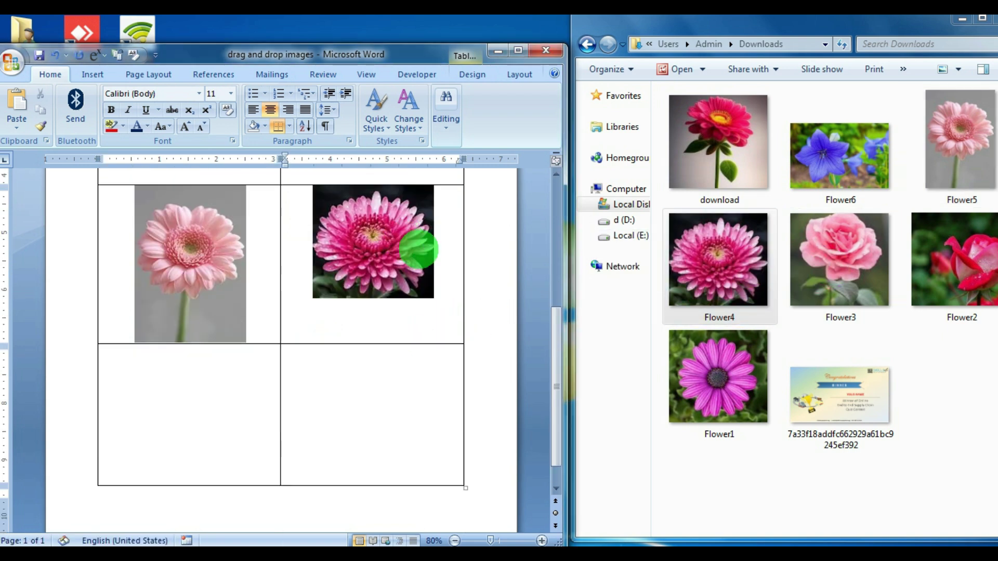
pyautogui.moveTo(967, 257); pyautogui.dragTo(191, 392)
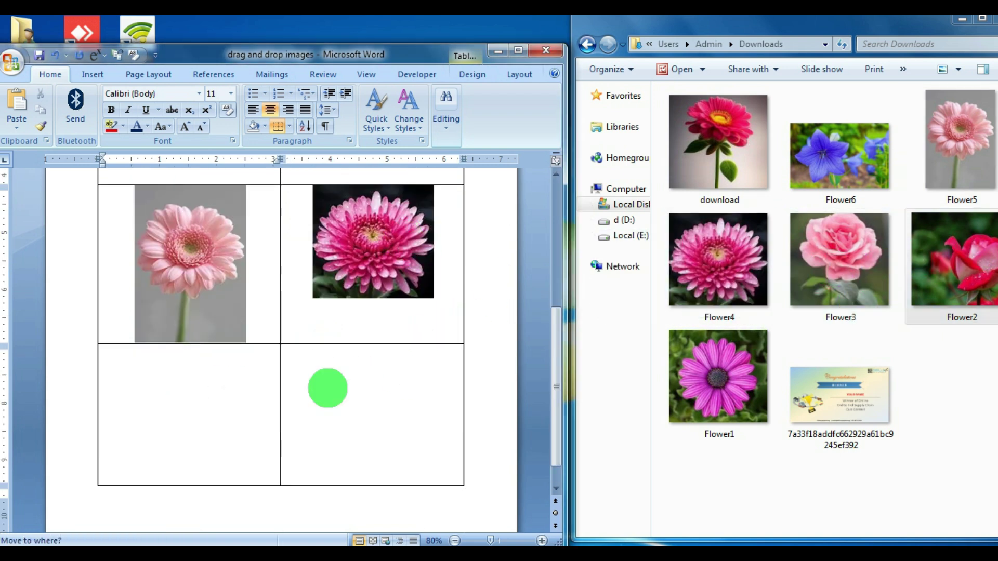
pyautogui.moveTo(722, 374); pyautogui.dragTo(435, 376)
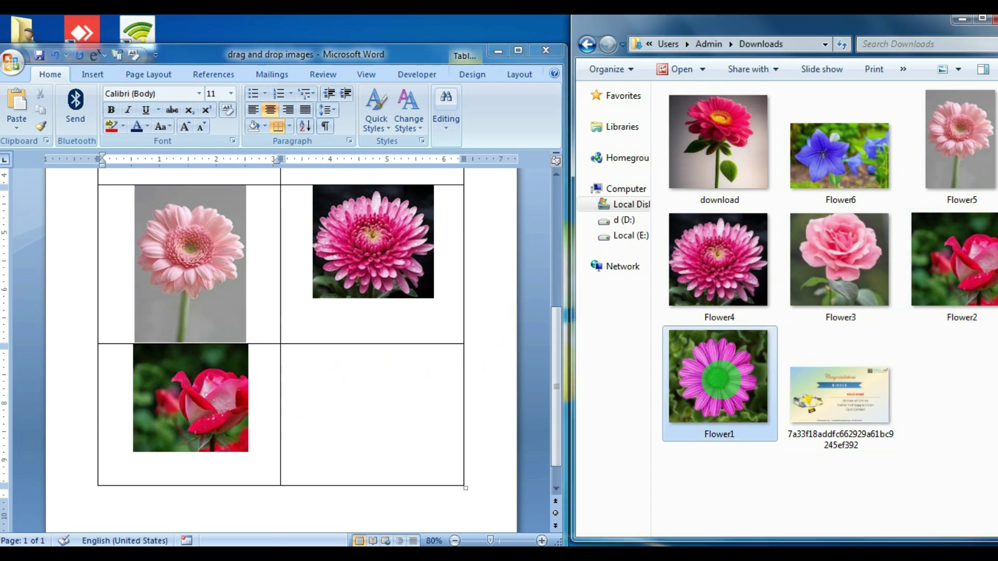
pyautogui.moveTo(675, 369); pyautogui.dragTo(396, 391)
pyautogui.scroll(5, 490, 416)
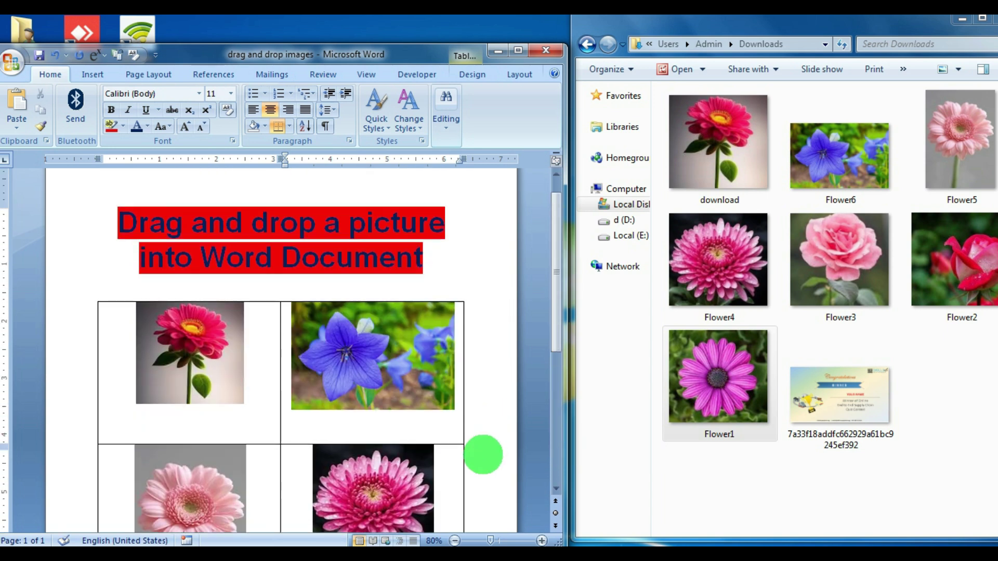
# Enlarge the top-left red gerbera photo slightly via Format > Size, then minimize the Explorer window.
pyautogui.click(187, 362)
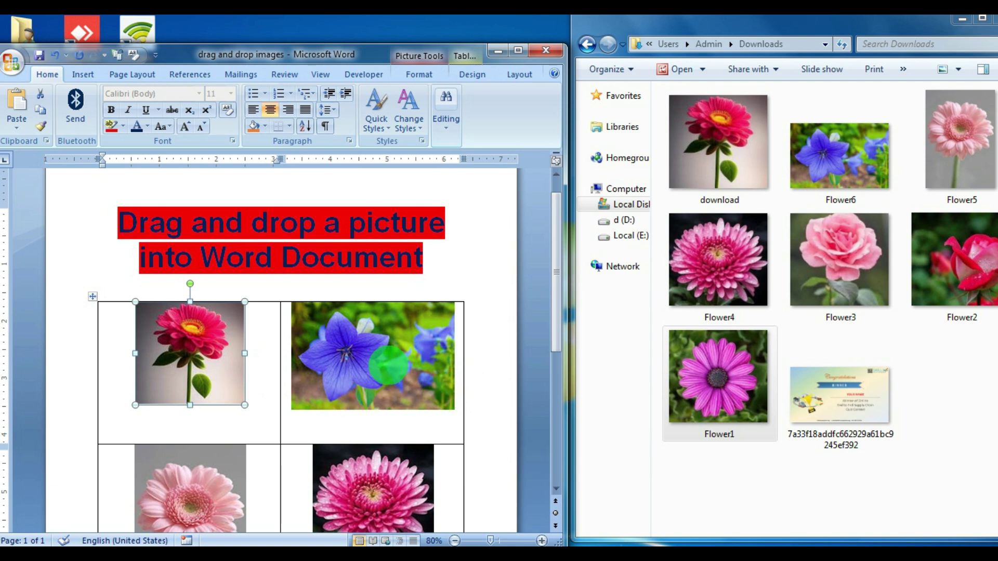
pyautogui.click(374, 366)
pyautogui.click(234, 356)
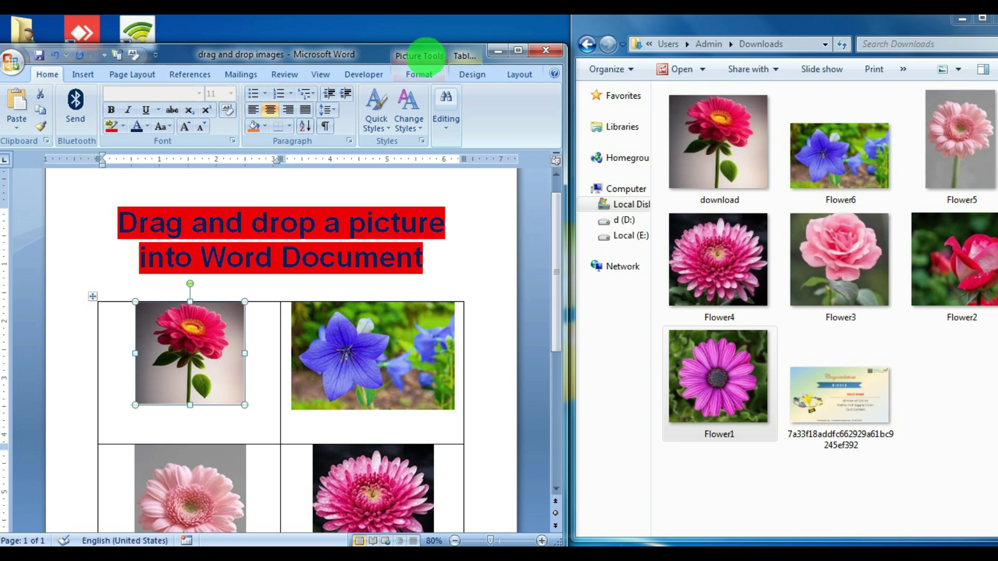
pyautogui.click(419, 55)
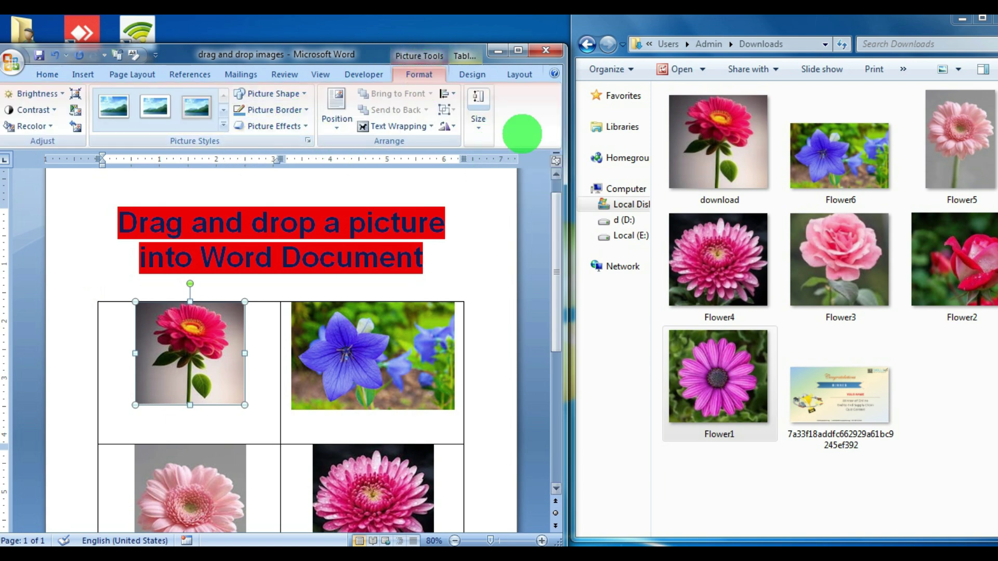
pyautogui.click(478, 124)
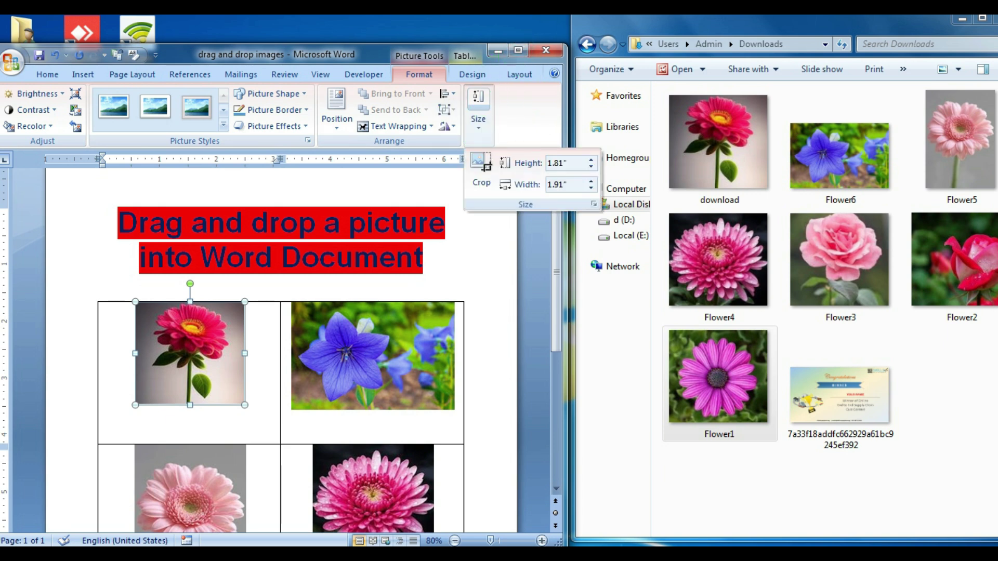
pyautogui.click(961, 18)
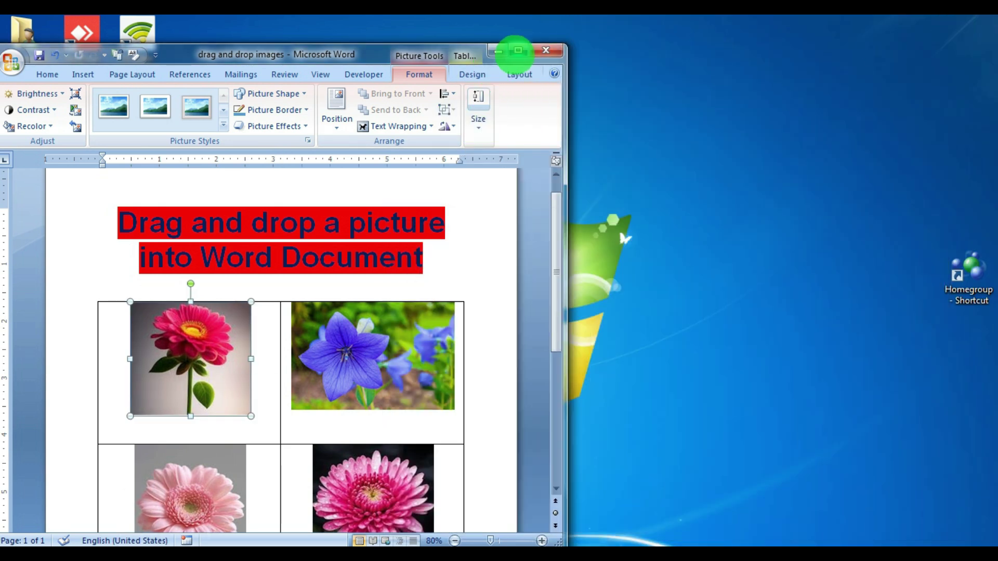
# Maximize Word and reselect the red gerbera picture in the top-left cell.
pyautogui.click(518, 50)
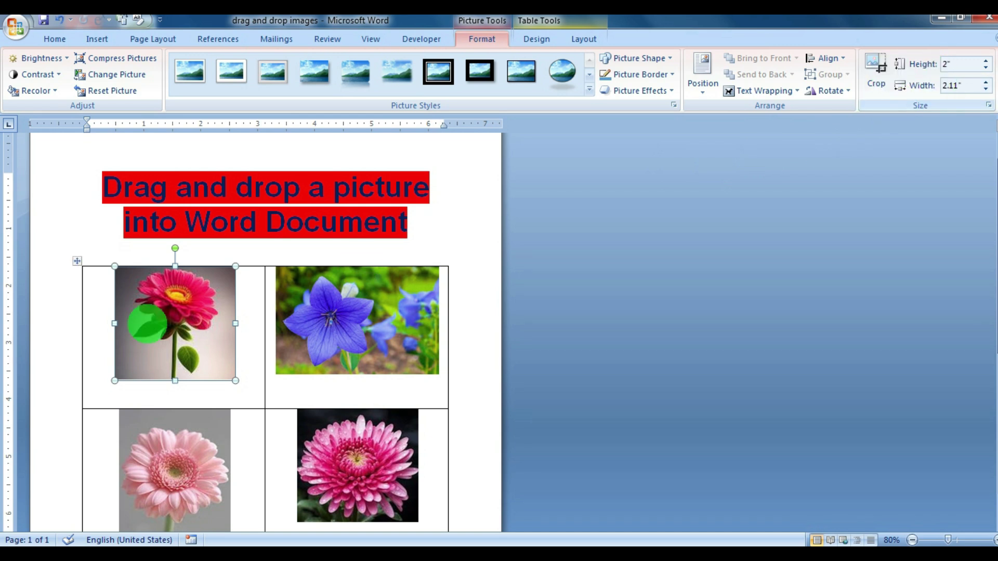
pyautogui.click(279, 323)
pyautogui.click(180, 336)
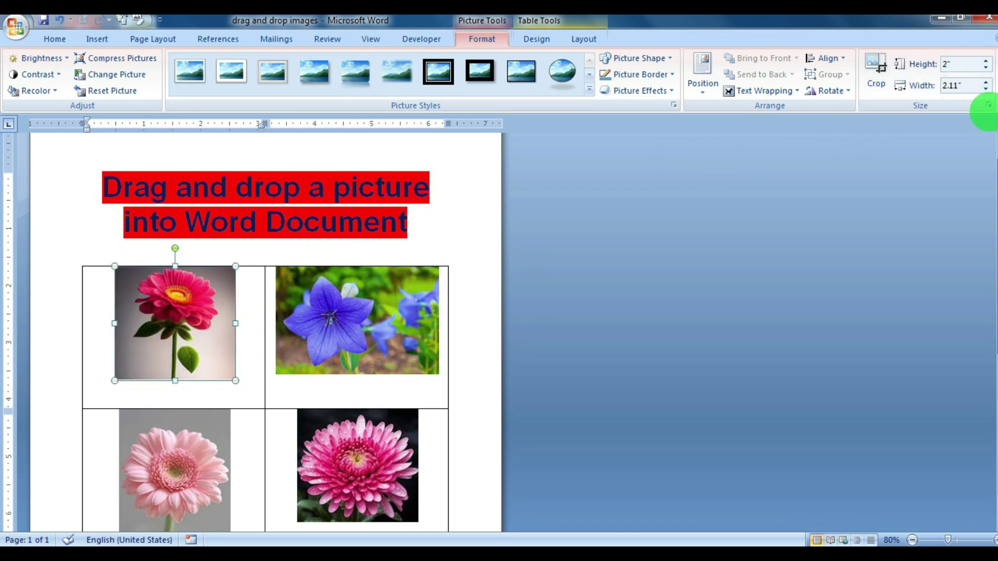
pyautogui.click(988, 105)
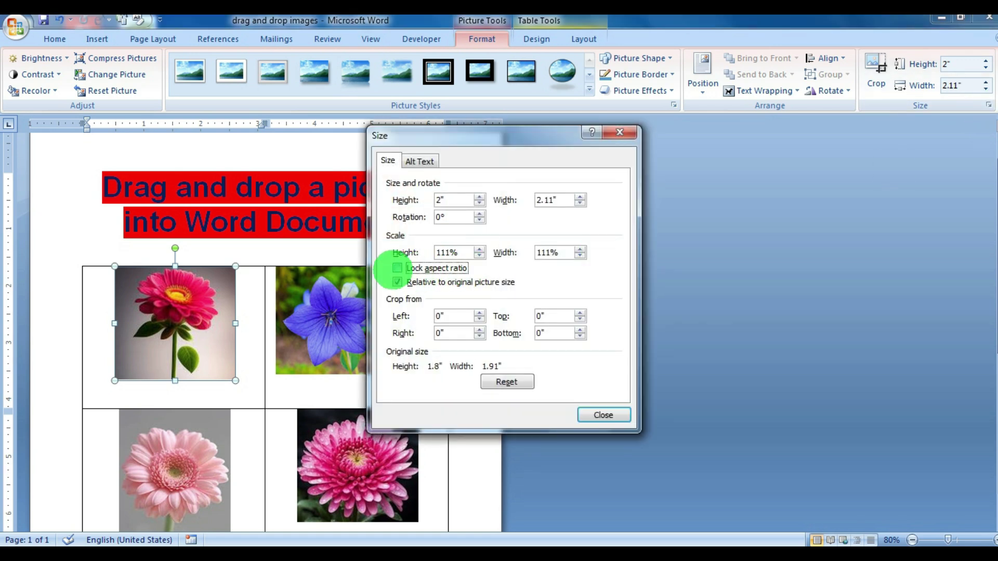
pyautogui.click(603, 415)
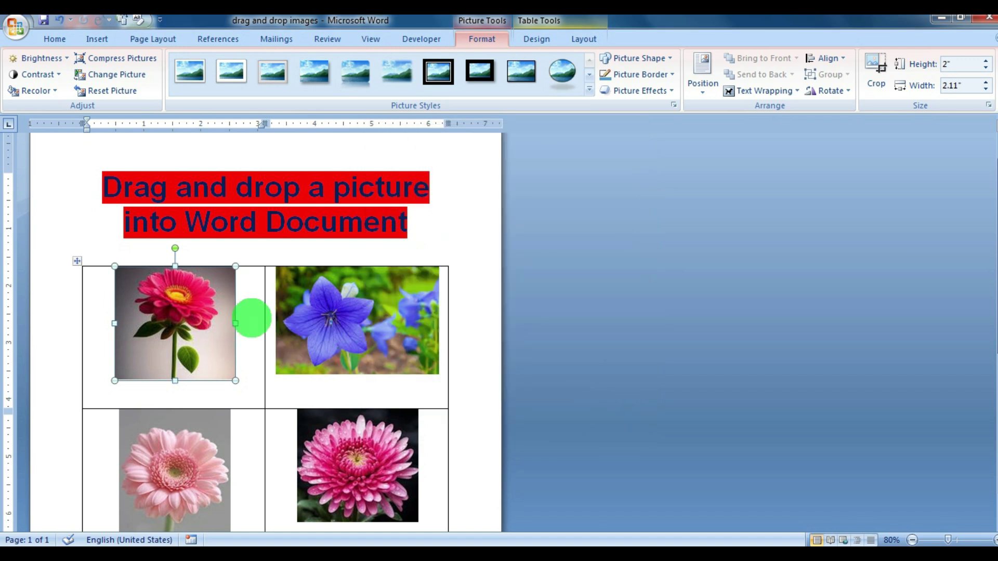
# Set the red gerbera's width to 3" and nudge its height up to about 2.1".
pyautogui.doubleClick(949, 64)
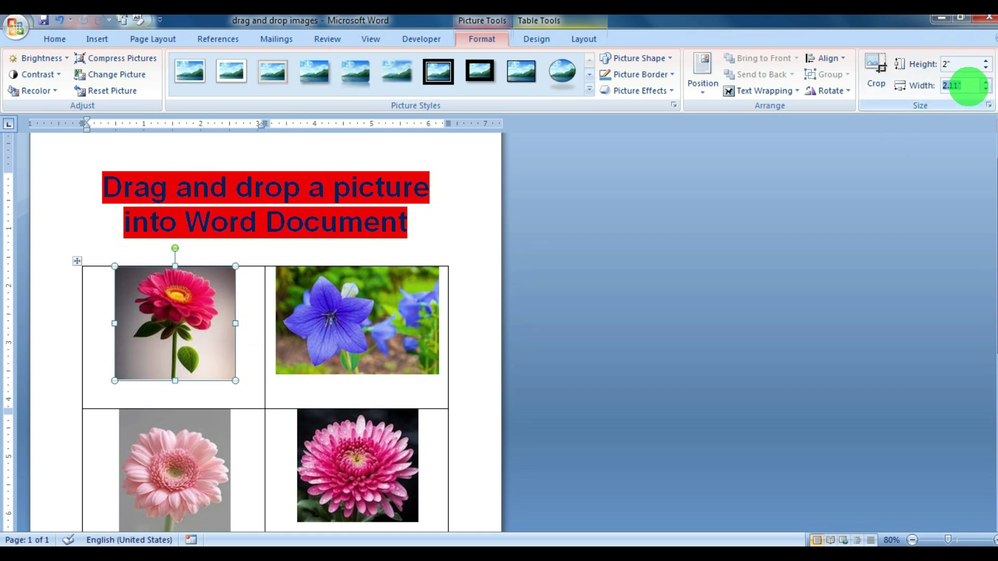
pyautogui.write('2')
pyautogui.press('Return')
pyautogui.write('.5')
pyautogui.press('Return')
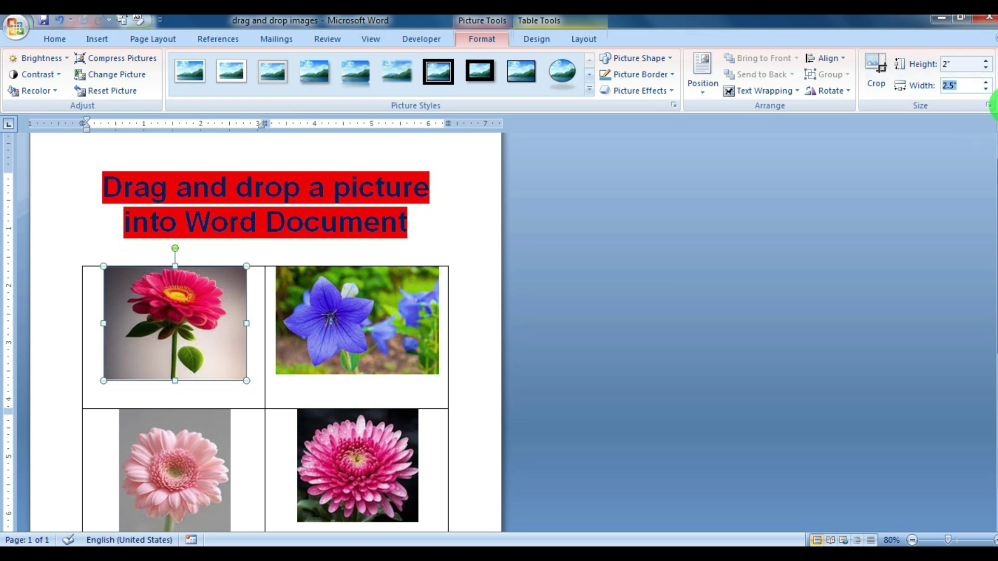
pyautogui.write('3')
pyautogui.press('Return')
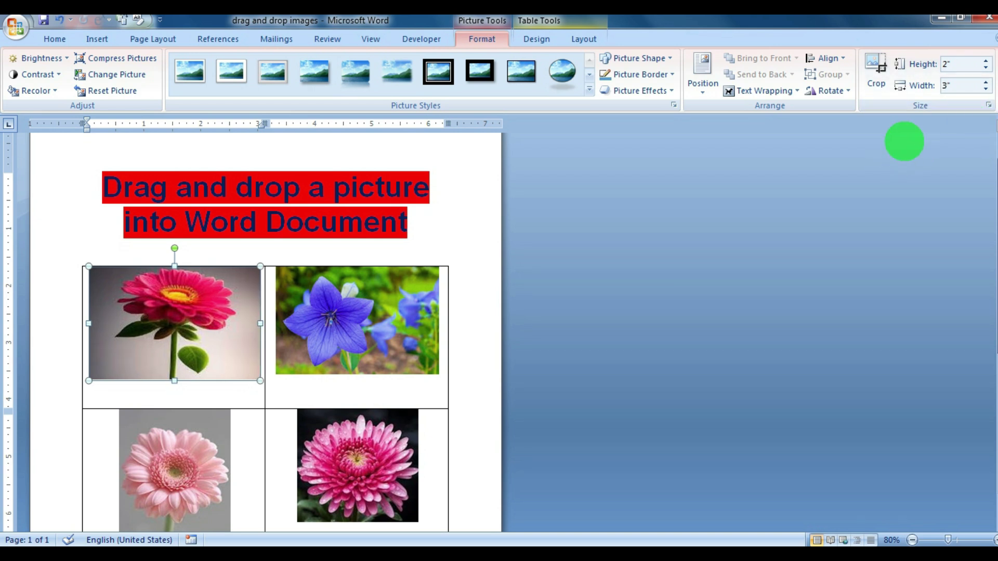
pyautogui.click(985, 61)
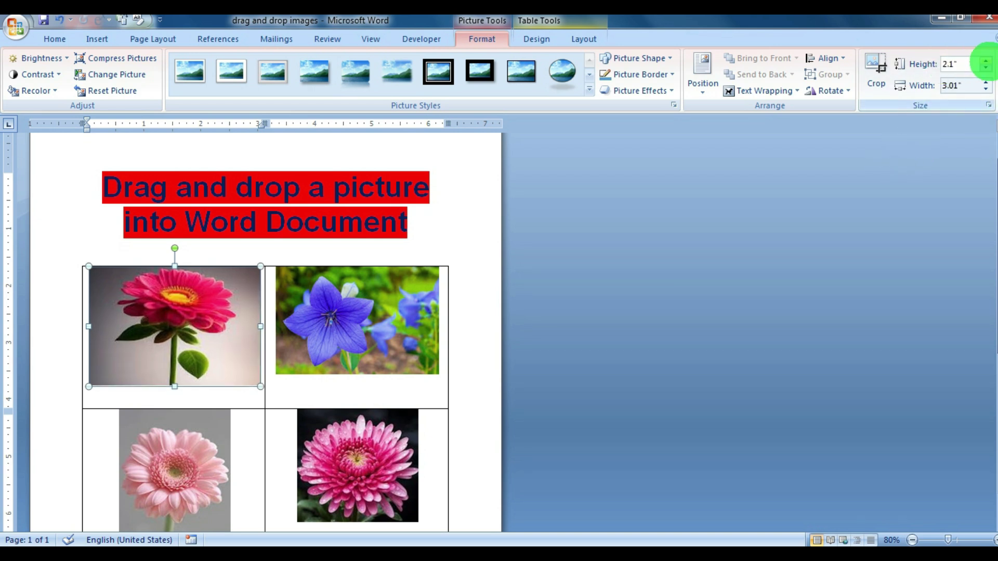
# Raise the top-left red gerbera picture's height to 2.5".
pyautogui.click(984, 61)
pyautogui.click(984, 61)
pyautogui.click(985, 61)
pyautogui.click(842, 355)
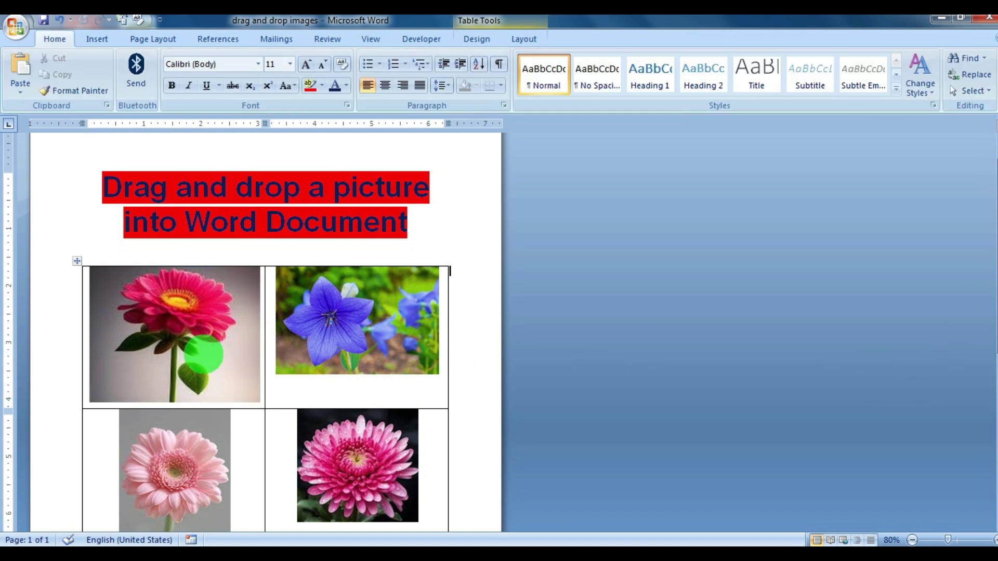
pyautogui.click(203, 353)
pyautogui.click(774, 327)
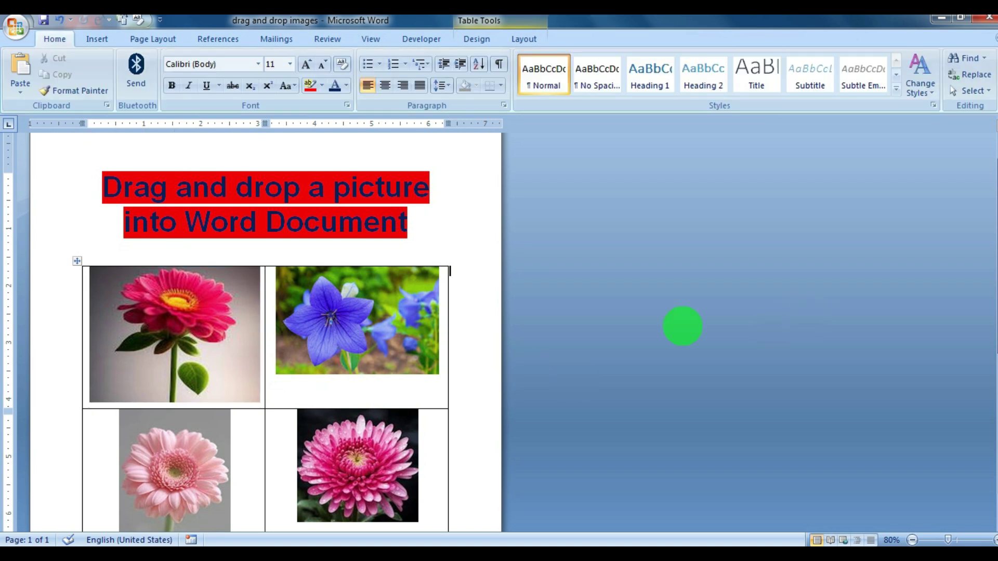
pyautogui.click(216, 353)
# Set the blue flower picture's height to 2.5".
pyautogui.click(354, 358)
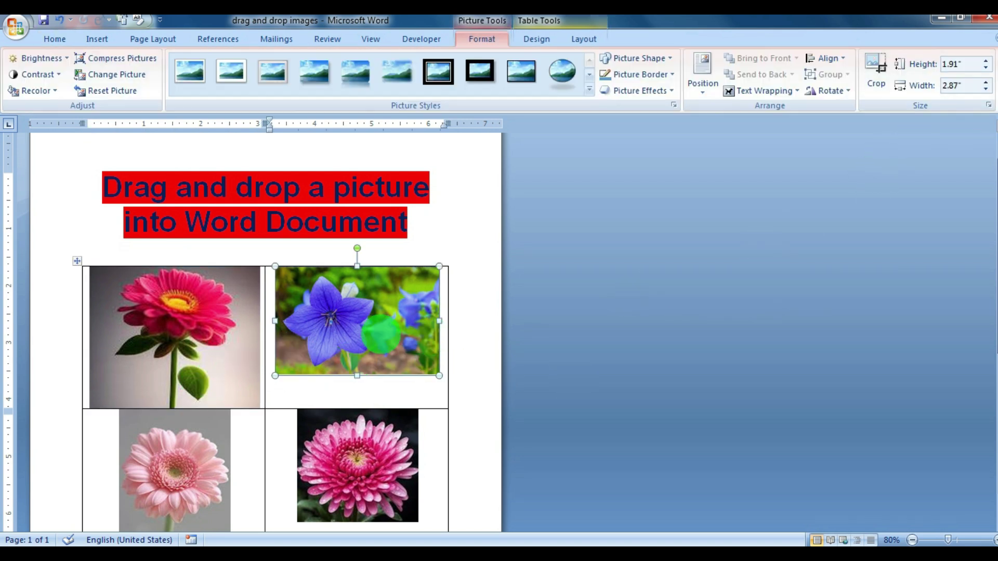
pyautogui.click(298, 311)
pyautogui.click(947, 50)
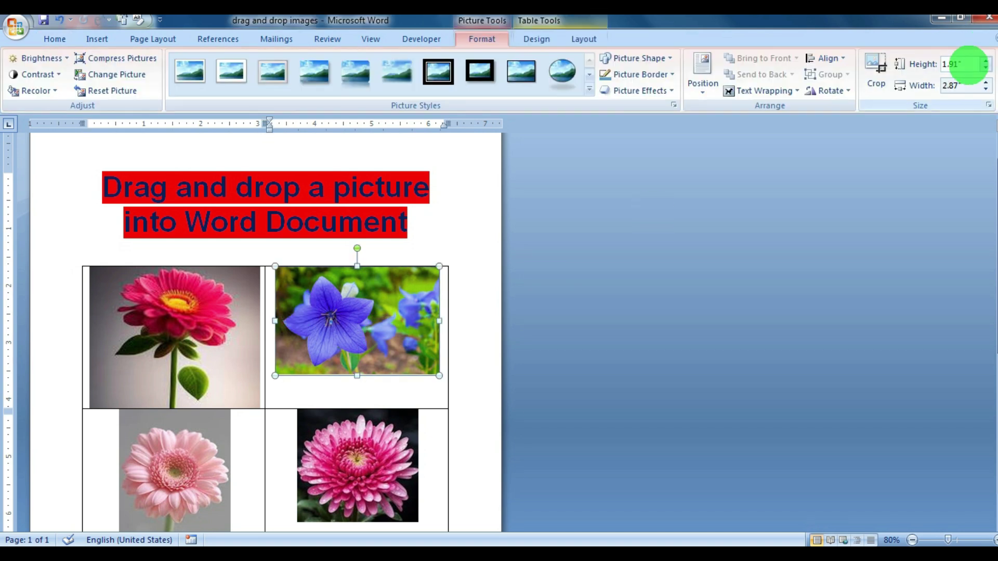
pyautogui.write('2.5')
pyautogui.press('Return')
# Review the table, checking the pink gerbera and pink chrysanthemum pictures below.
pyautogui.click(810, 190)
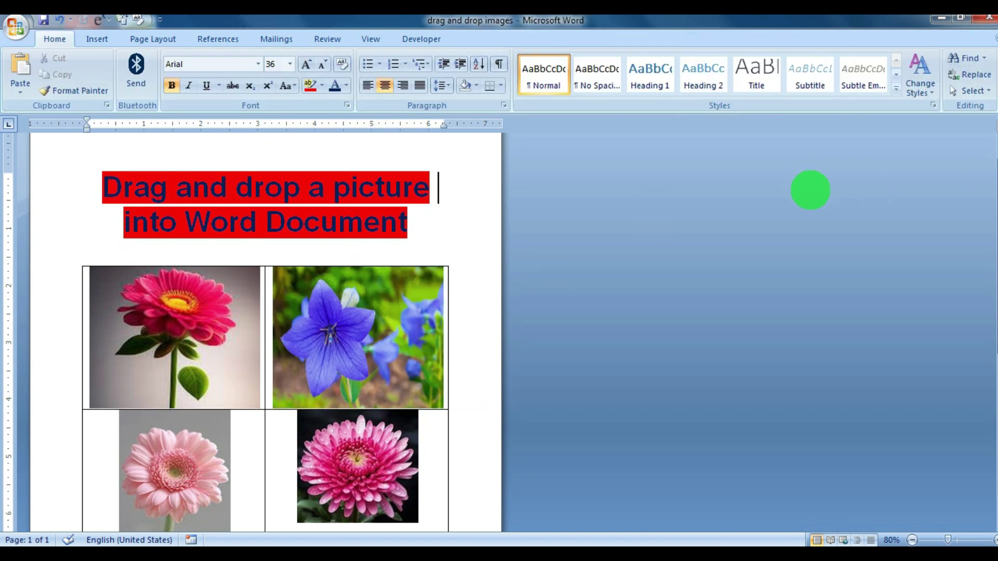
pyautogui.scroll(-3, 810, 190)
pyautogui.click(156, 396)
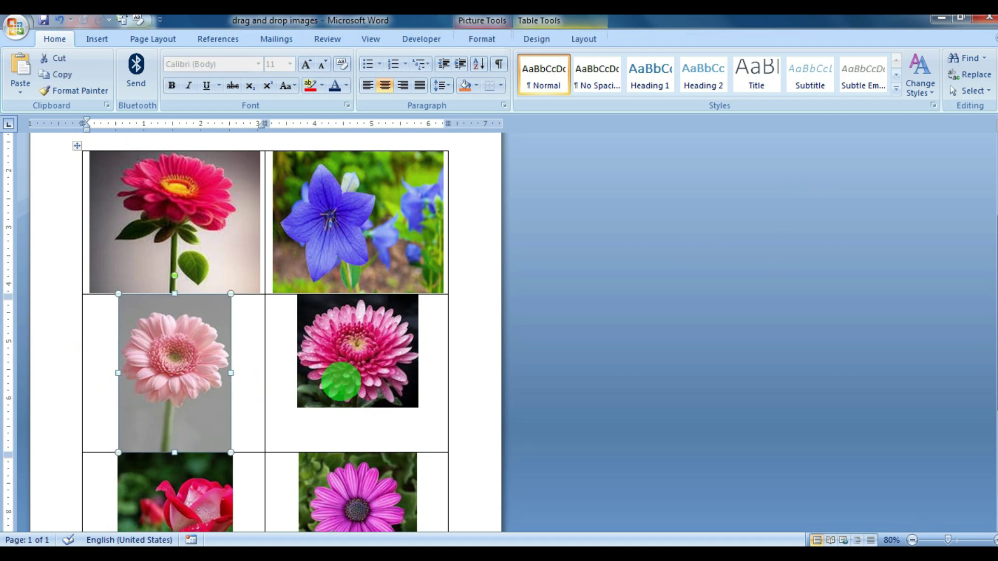
pyautogui.scroll(-4, 517, 365)
pyautogui.click(370, 279)
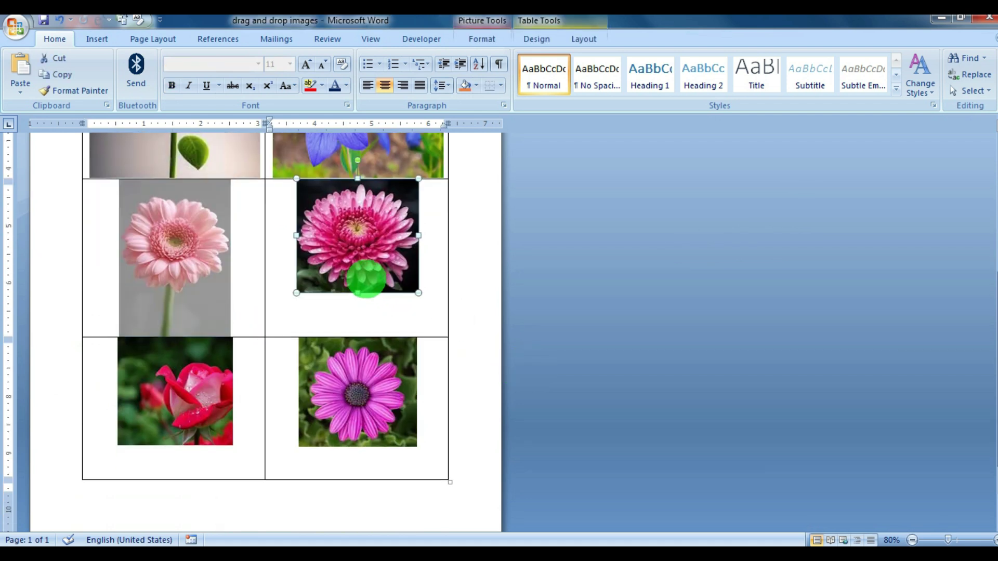
pyautogui.click(563, 300)
pyautogui.scroll(6, 564, 300)
pyautogui.scroll(-4, 276, 373)
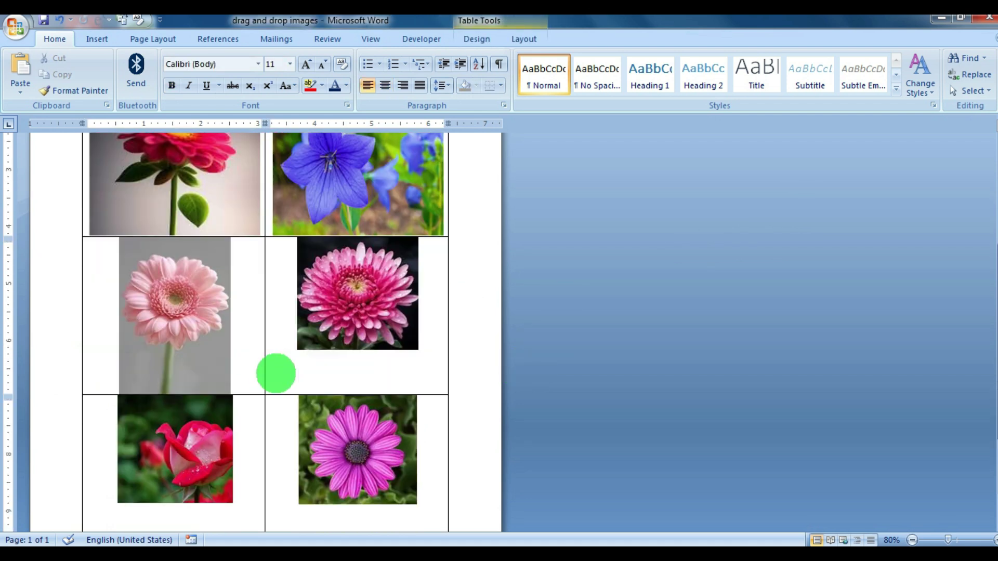
pyautogui.scroll(3, 301, 367)
# Select the whole flower table using its move handle.
pyautogui.click(77, 174)
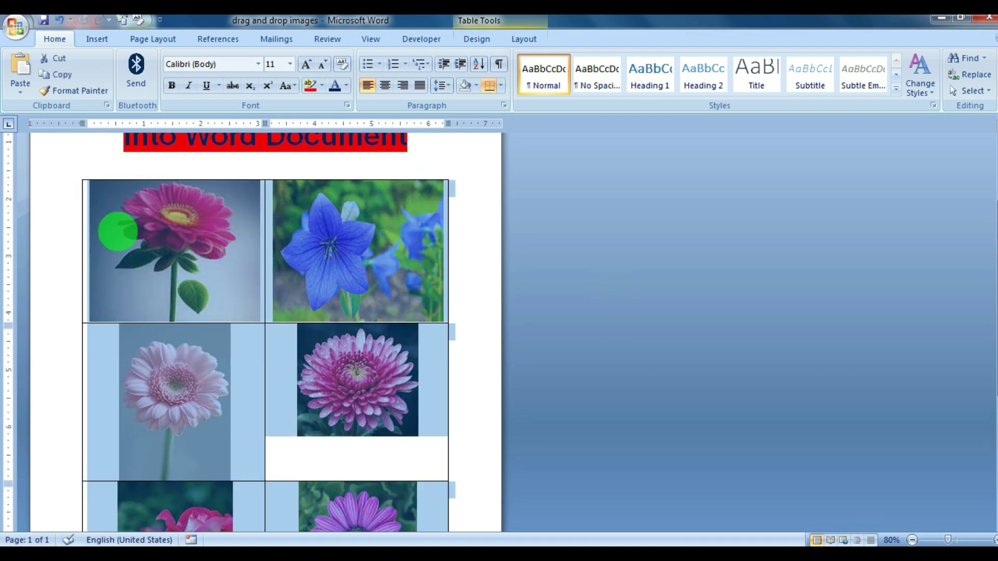
pyautogui.click(99, 211)
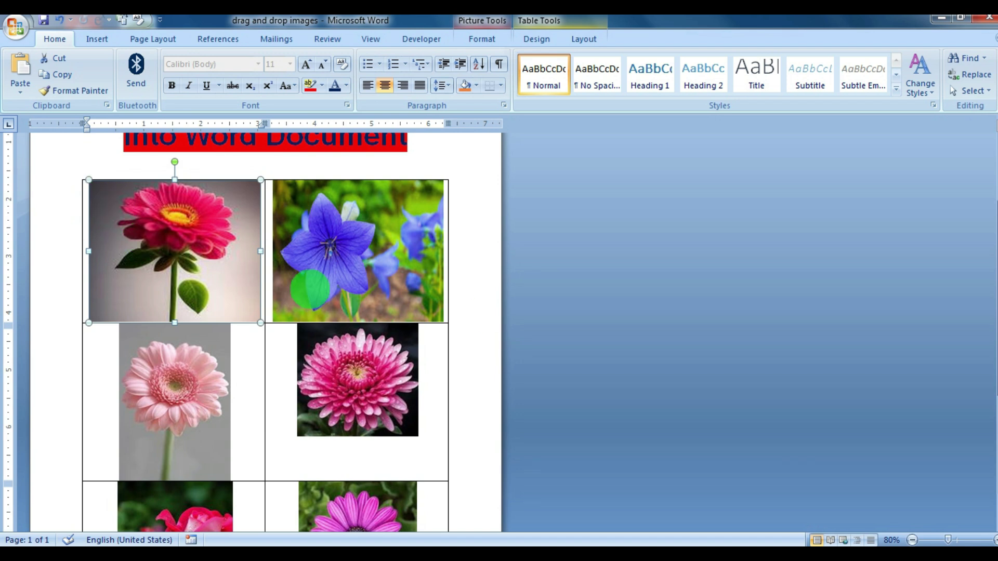
pyautogui.click(459, 334)
pyautogui.scroll(3, 421, 352)
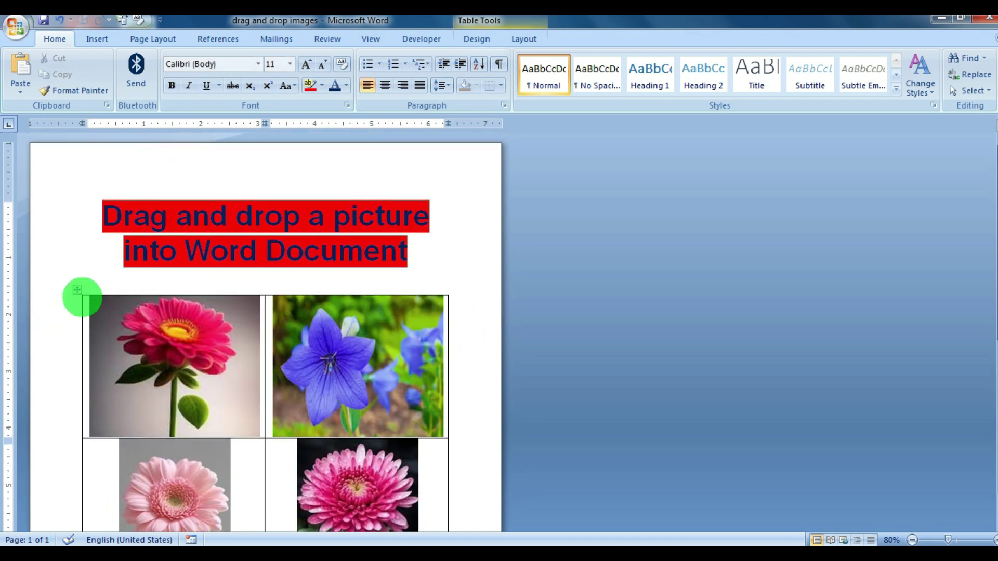
pyautogui.click(76, 290)
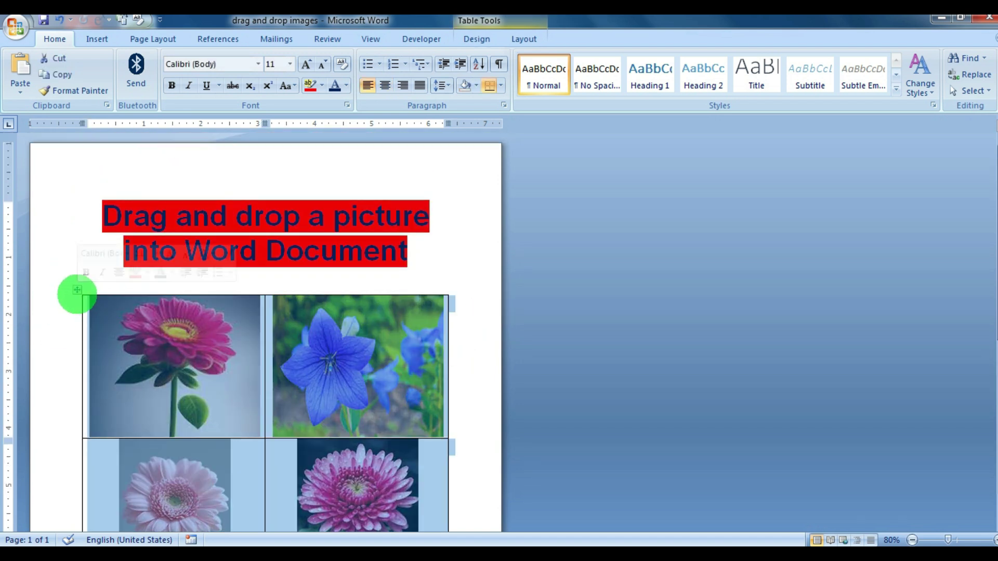
pyautogui.scroll(-5, 123, 325)
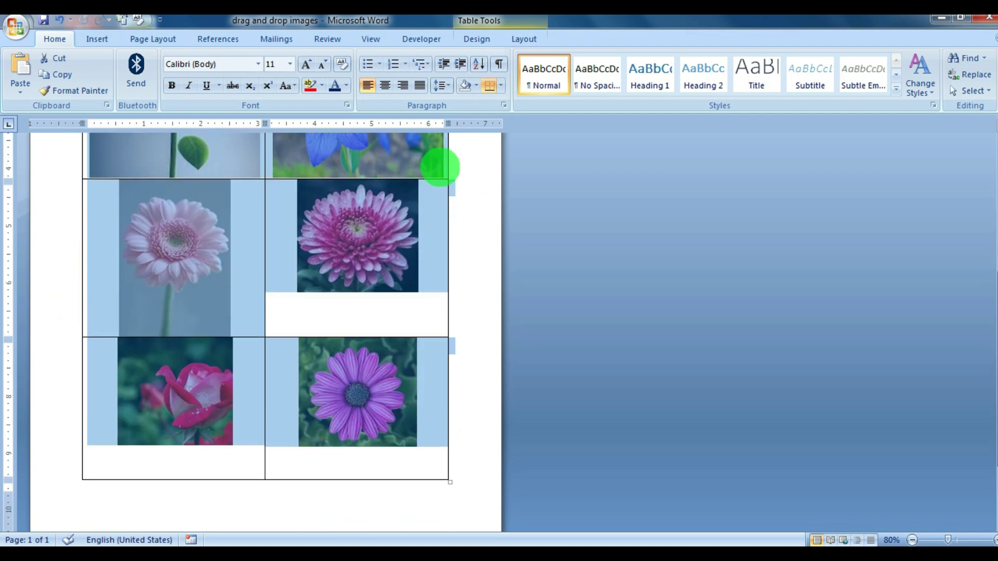
pyautogui.scroll(5, 312, 232)
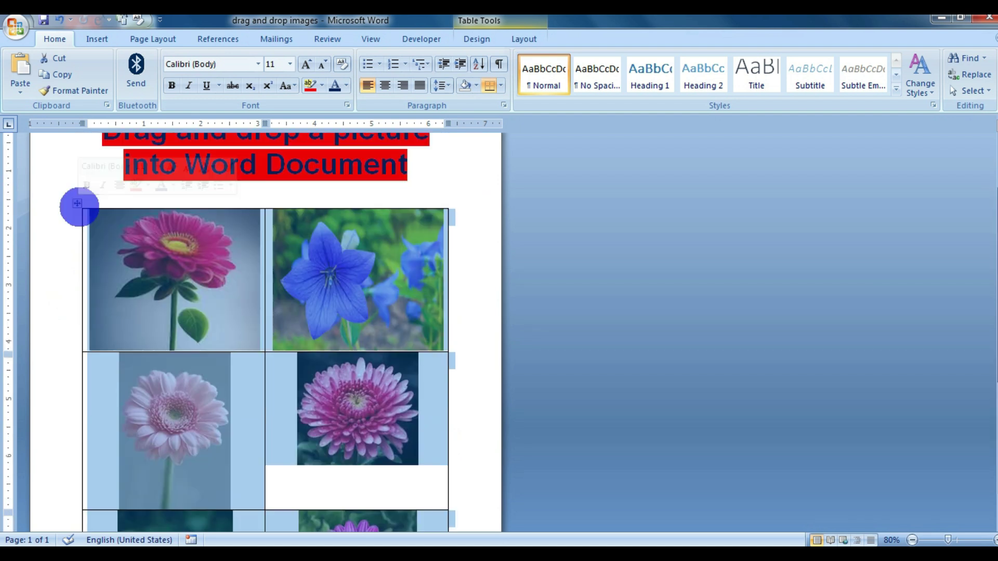
# Set the flower table's borders to None via Table Properties > Borders and Shading.
pyautogui.rightClick(77, 204)
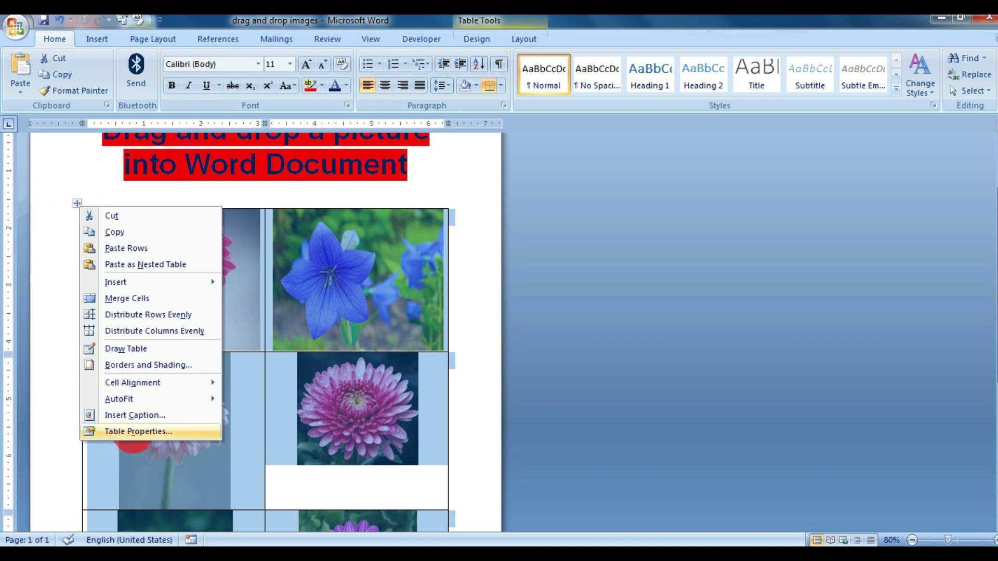
pyautogui.click(138, 431)
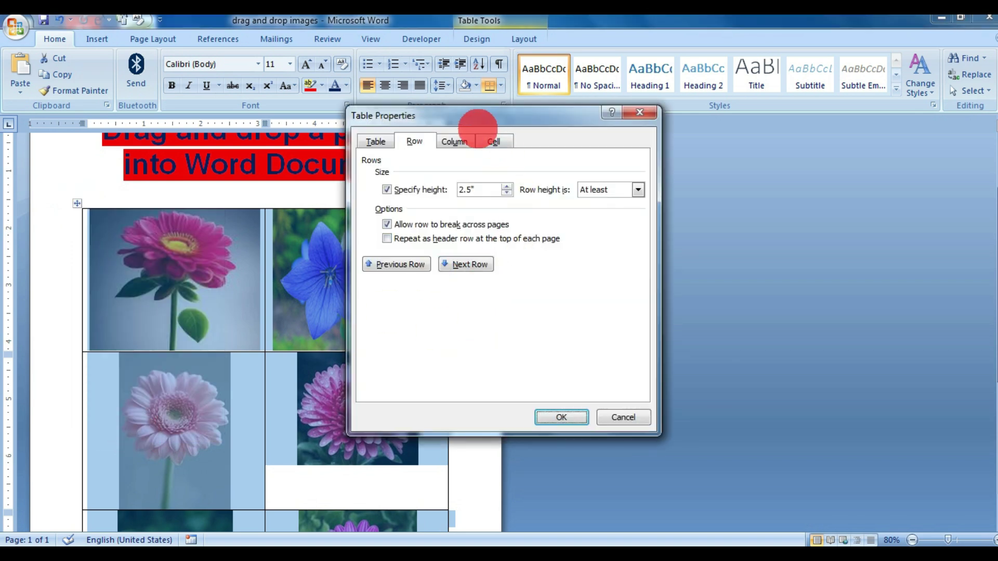
pyautogui.click(374, 142)
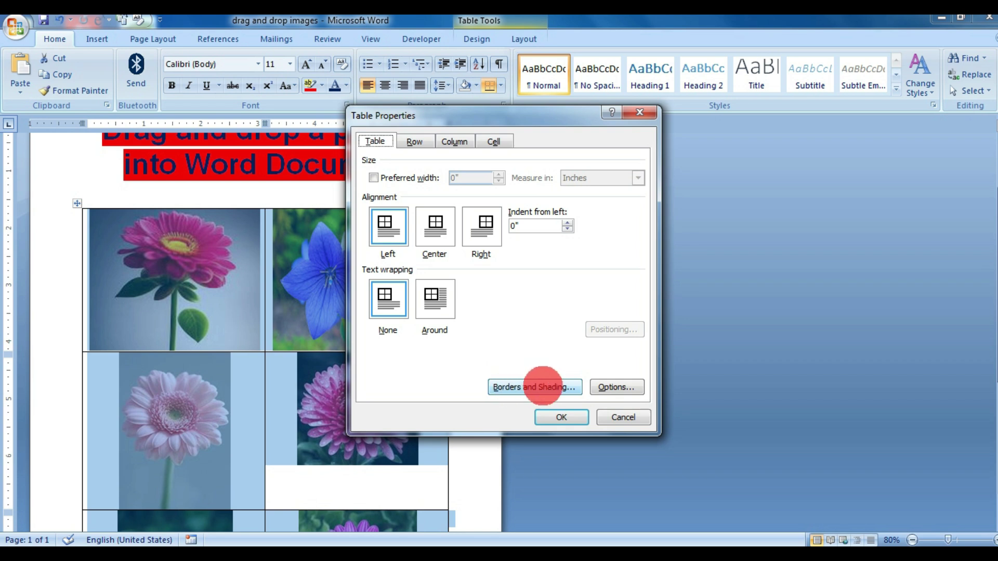
pyautogui.click(543, 387)
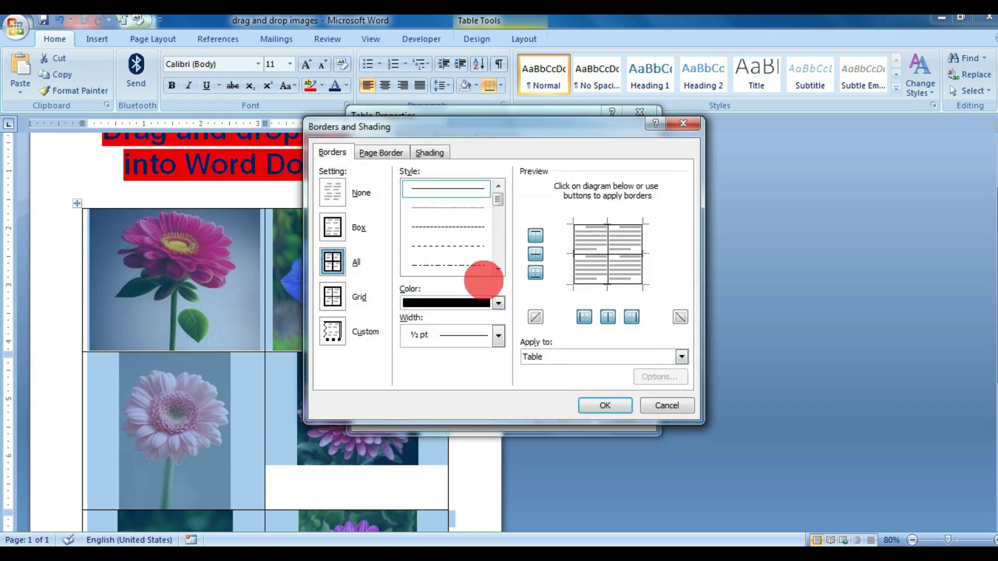
pyautogui.click(322, 200)
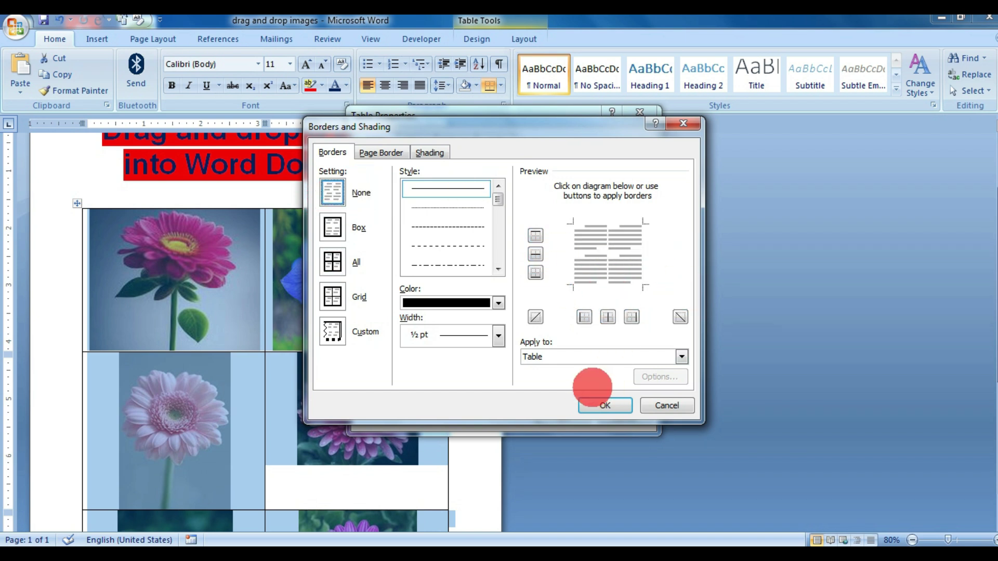
pyautogui.click(602, 405)
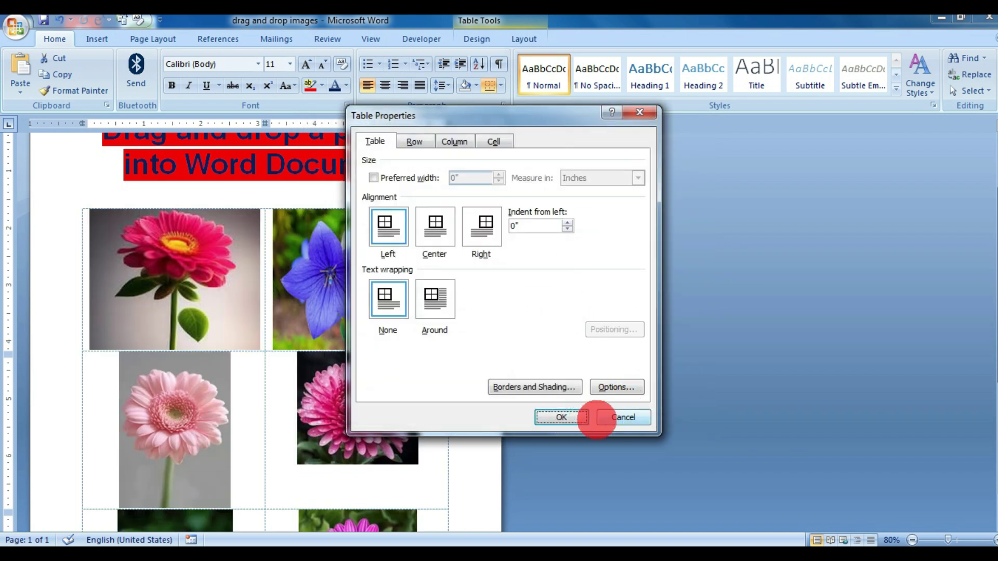
pyautogui.click(568, 415)
pyautogui.scroll(-3, 582, 365)
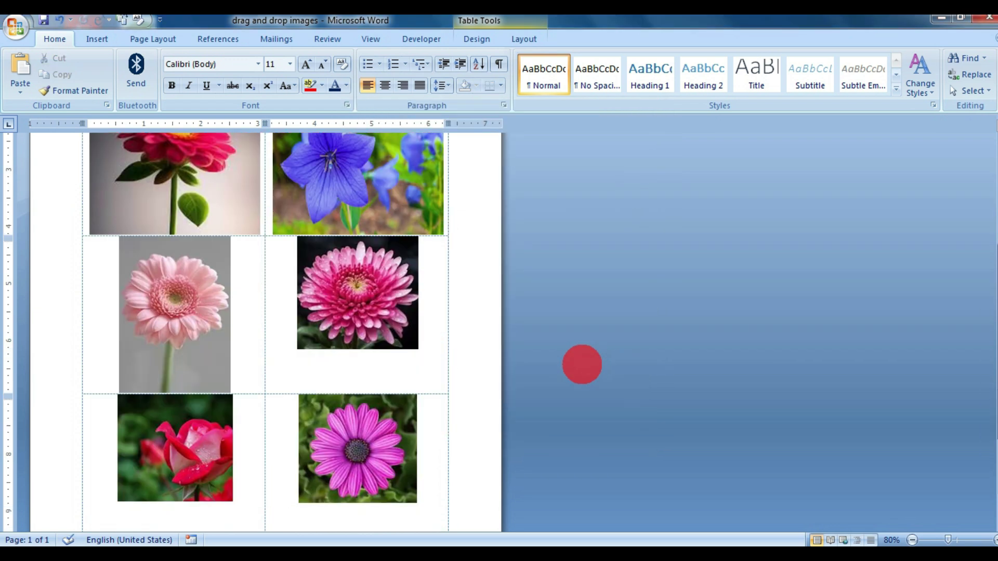
pyautogui.scroll(4, 127, 350)
pyautogui.scroll(1, 345, 351)
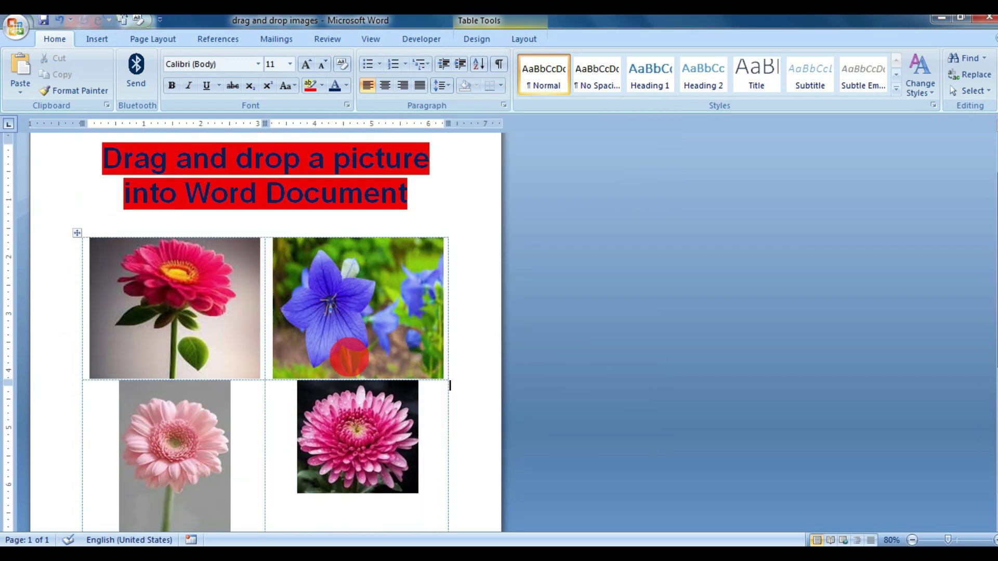
pyautogui.scroll(-3, 481, 376)
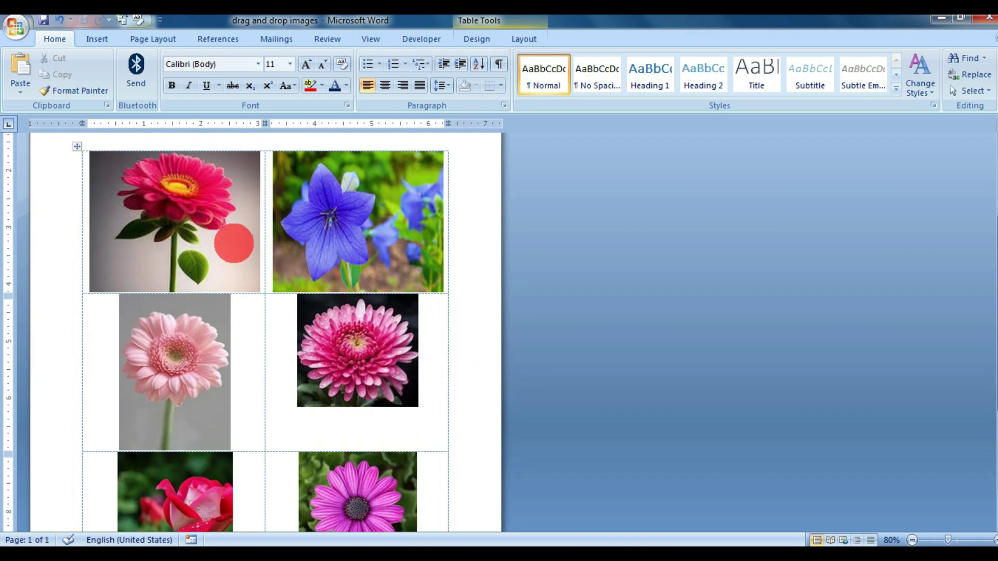
pyautogui.scroll(5, 254, 385)
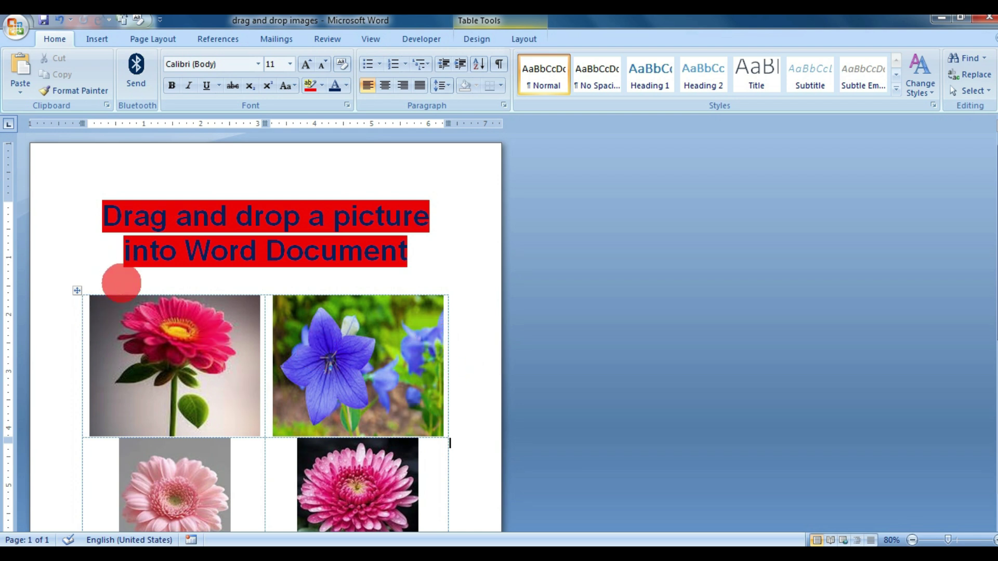
pyautogui.hotkey('ctrl', 'F2')
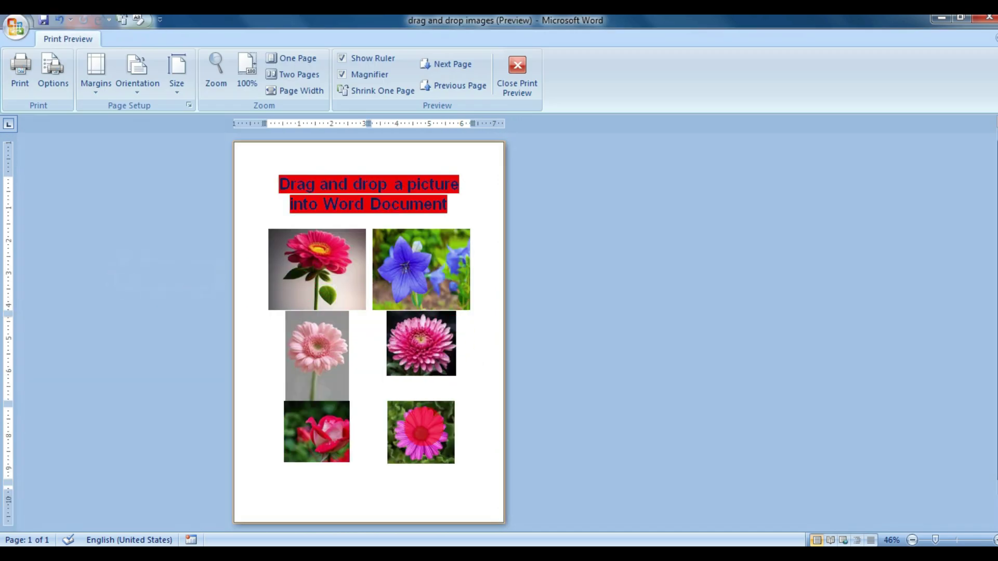
pyautogui.click(540, 60)
pyautogui.scroll(-4, 306, 342)
pyautogui.scroll(4, 307, 342)
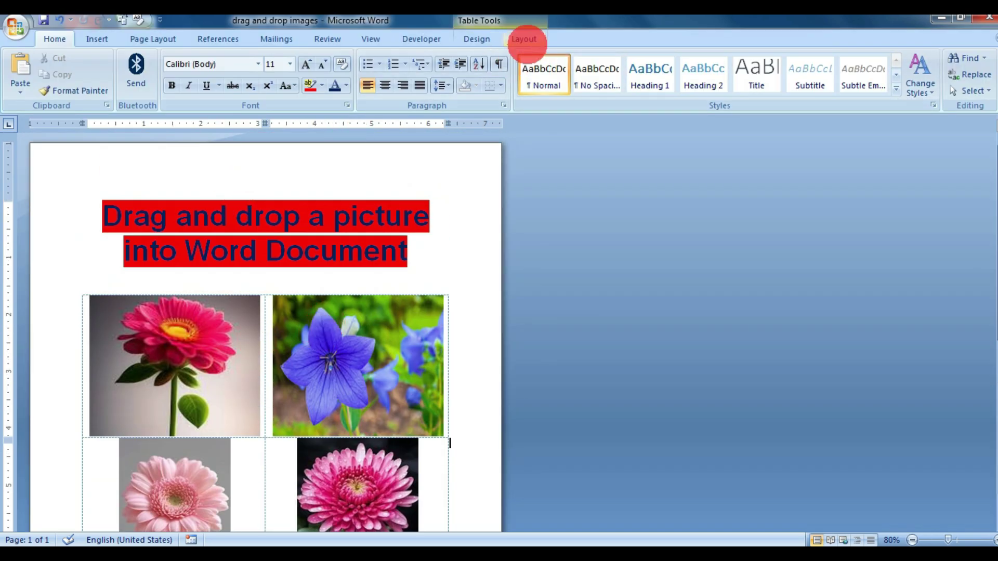
pyautogui.click(524, 39)
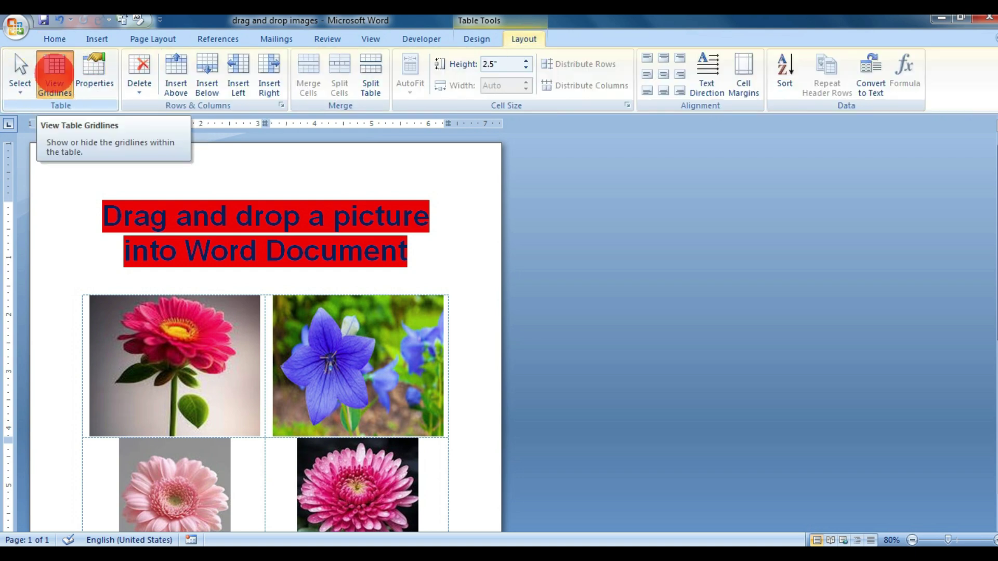
pyautogui.click(54, 73)
pyautogui.click(55, 75)
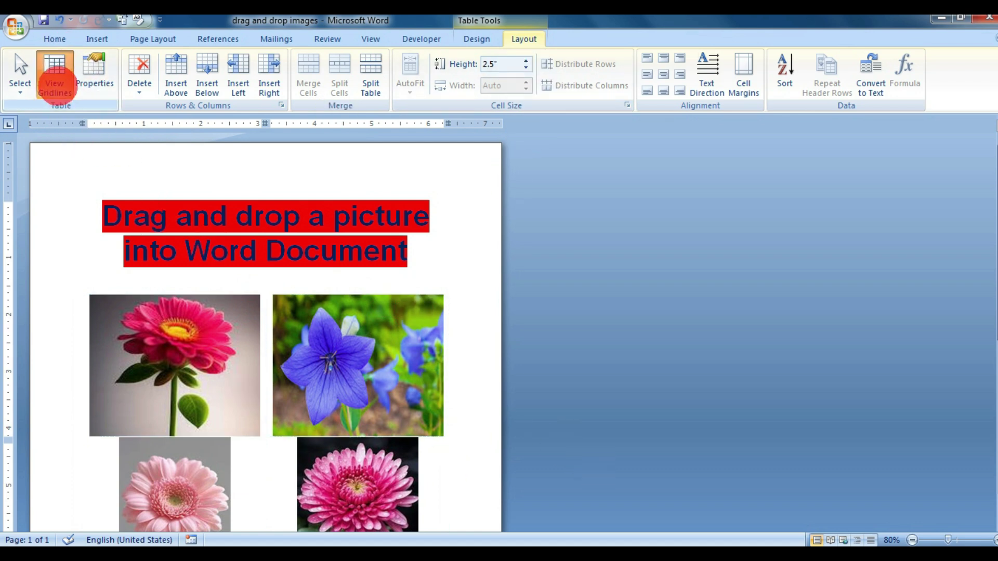
pyautogui.click(54, 85)
pyautogui.scroll(-3, 586, 451)
pyautogui.scroll(-3, 587, 454)
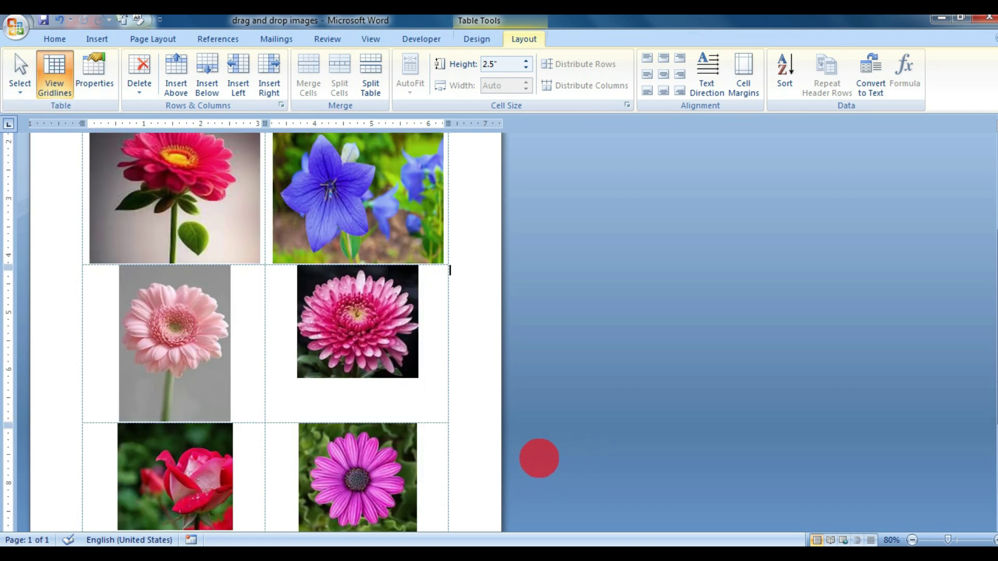
pyautogui.scroll(2, 538, 458)
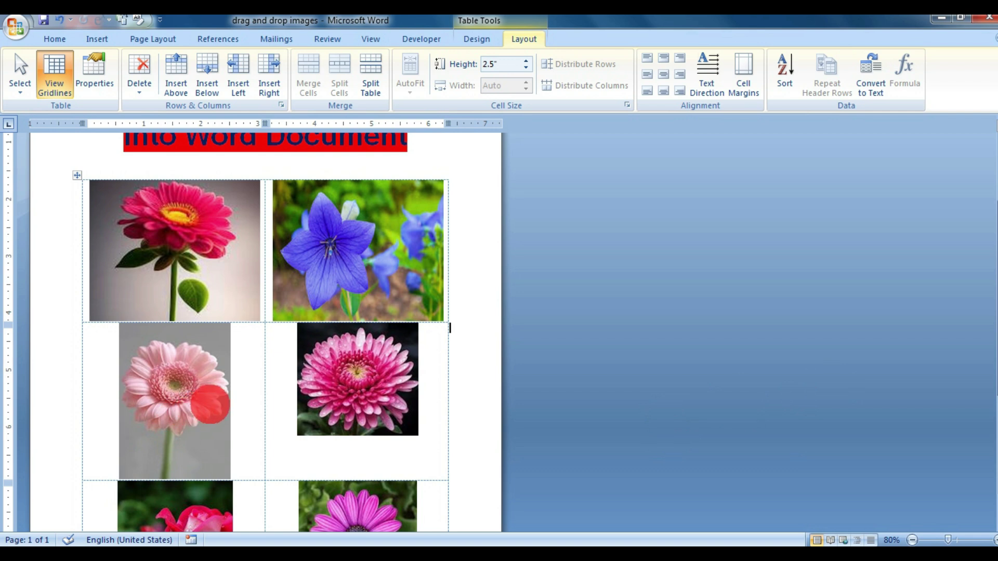
pyautogui.click(349, 390)
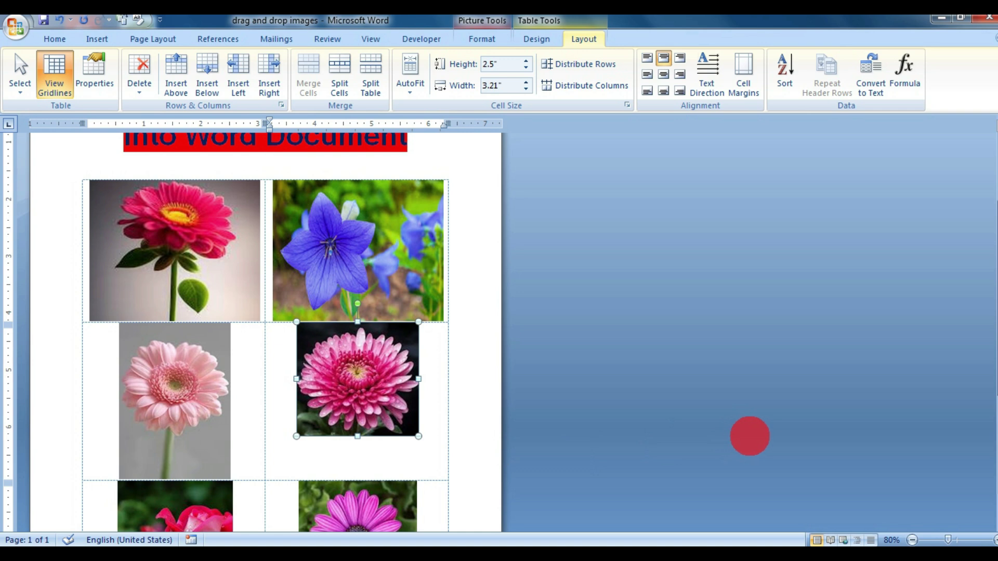
pyautogui.scroll(3, 749, 436)
pyautogui.scroll(-2, 732, 444)
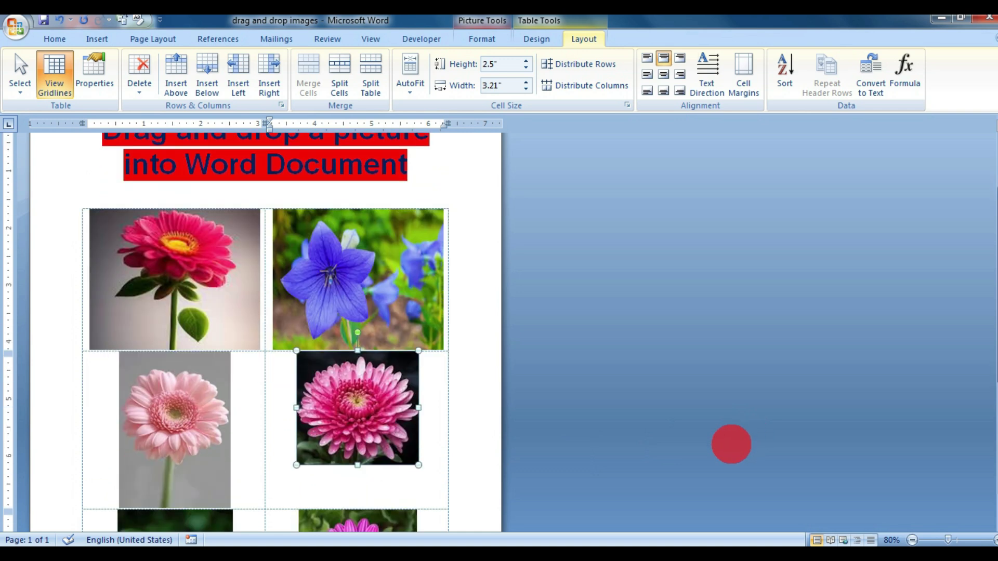
pyautogui.scroll(-5, 730, 445)
pyautogui.scroll(-2, 728, 445)
pyautogui.scroll(1, 709, 457)
pyautogui.scroll(5, 709, 458)
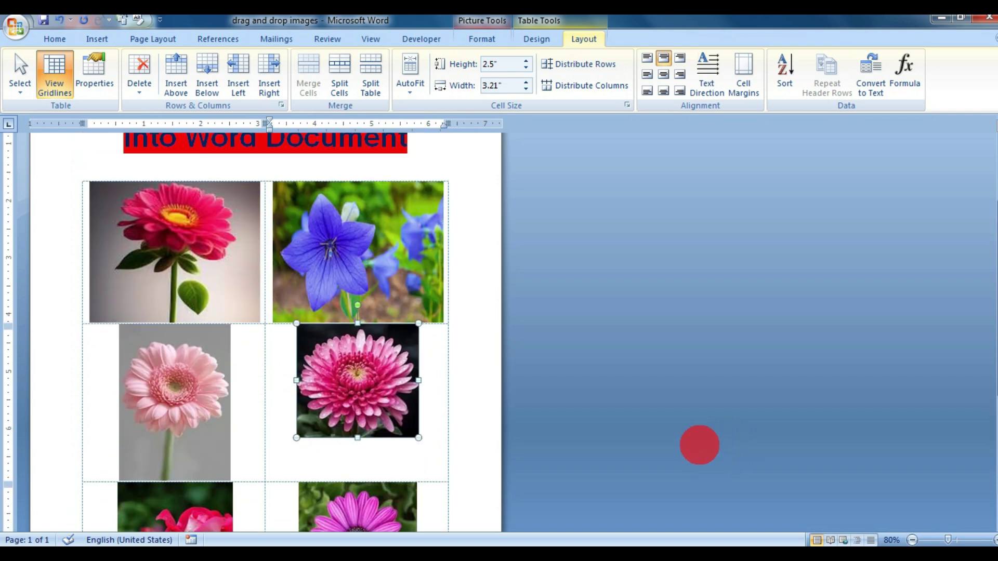
pyautogui.scroll(4, 700, 446)
pyautogui.scroll(-4, 694, 436)
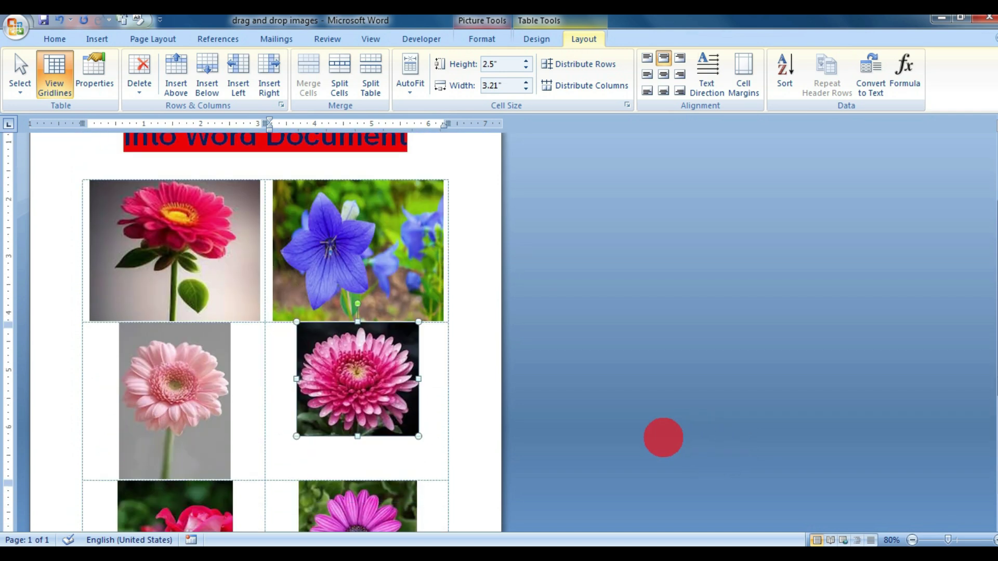
pyautogui.click(96, 39)
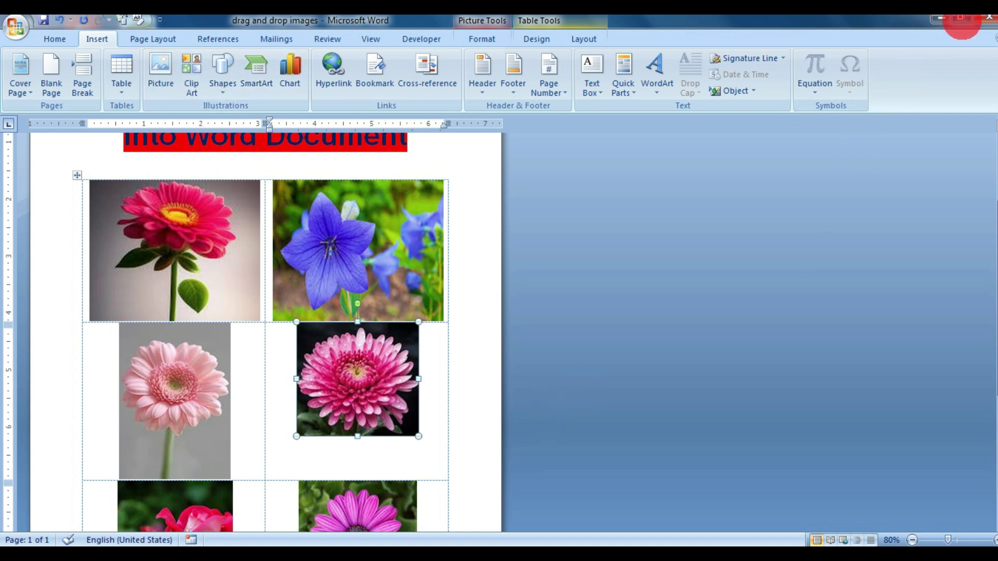
pyautogui.click(960, 18)
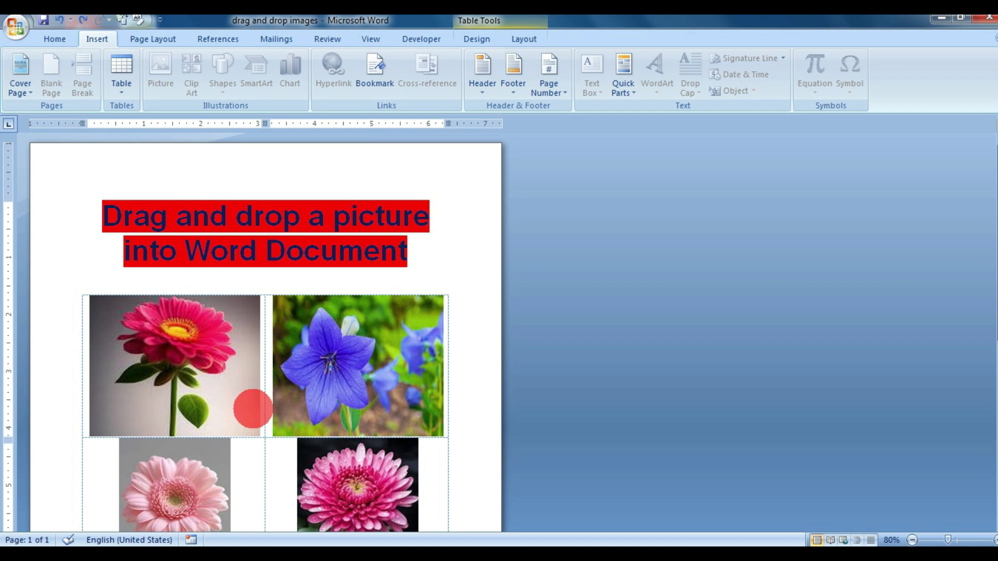
pyautogui.scroll(-5, 253, 409)
pyautogui.click(175, 357)
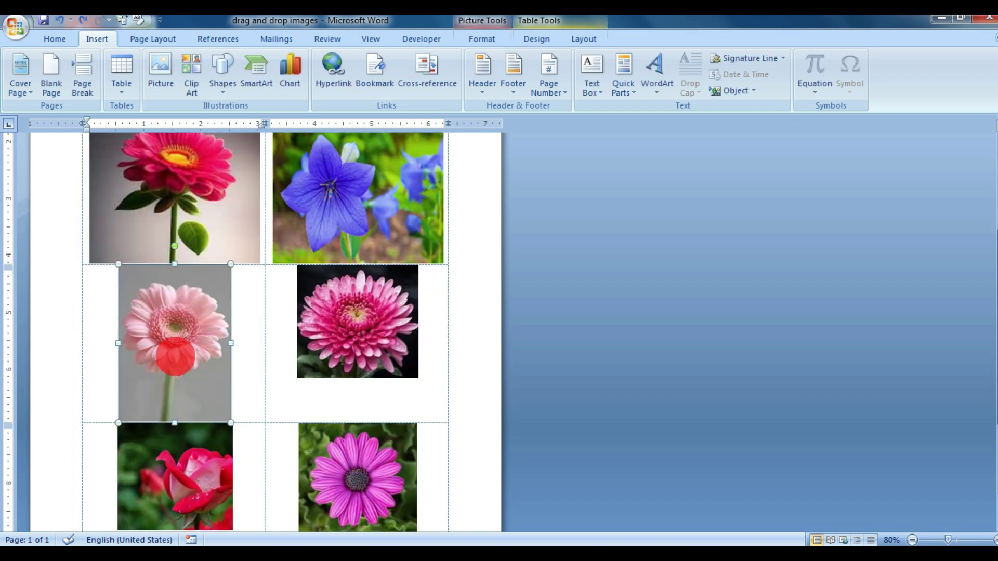
# Float the pink gerbera picture in front of text and resize it to fit its cell.
pyautogui.rightClick(175, 357)
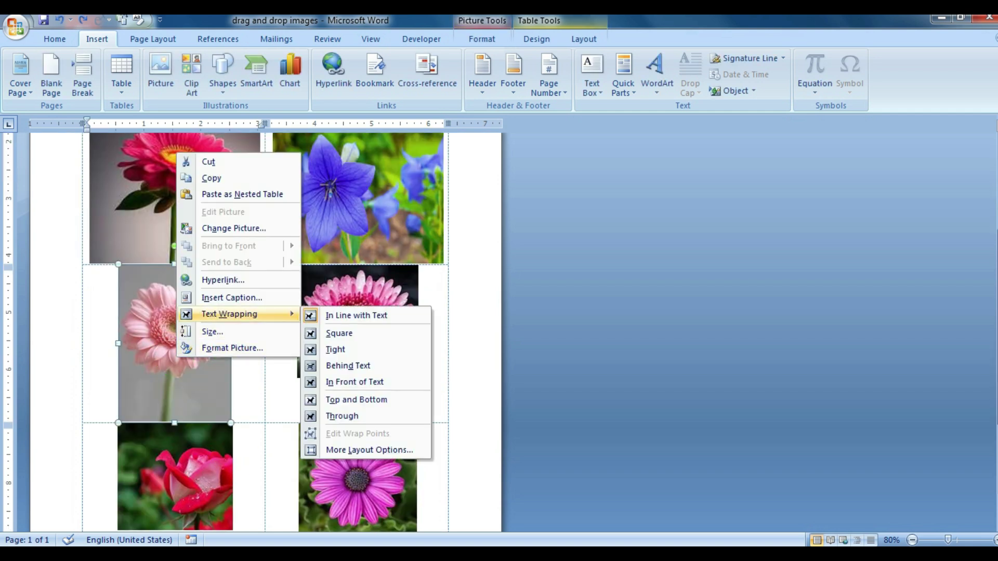
pyautogui.click(354, 382)
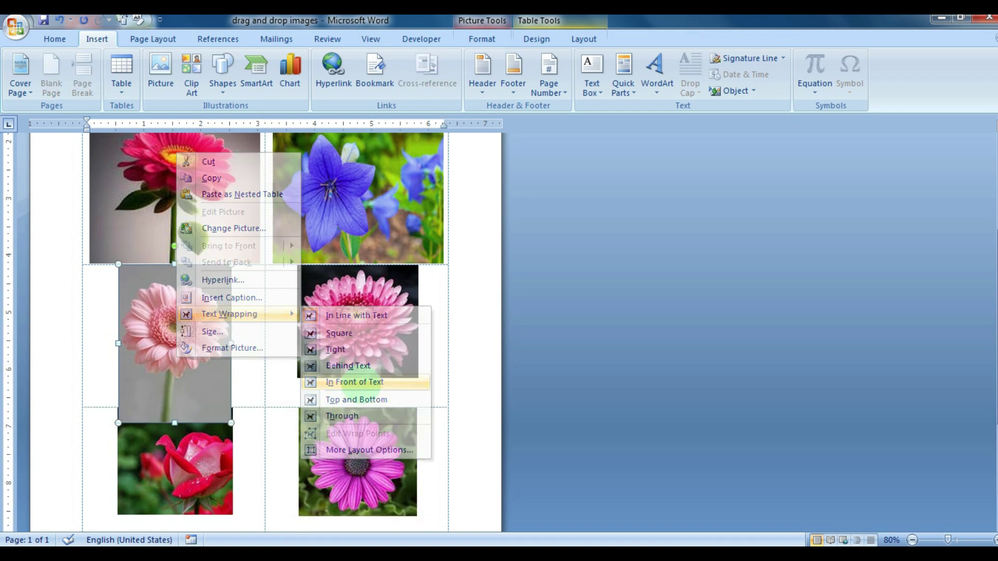
pyautogui.moveTo(228, 343); pyautogui.dragTo(265, 344)
pyautogui.moveTo(119, 343); pyautogui.dragTo(89, 343)
pyautogui.moveTo(177, 422)
pyautogui.mouseDown()
pyautogui.moveTo(187, 389)
pyautogui.moveTo(176, 399)
pyautogui.mouseUp()
# Float the pink chrysanthemum in front of text, align it top-left and enlarge it to fill its cell.
pyautogui.rightClick(311, 342)
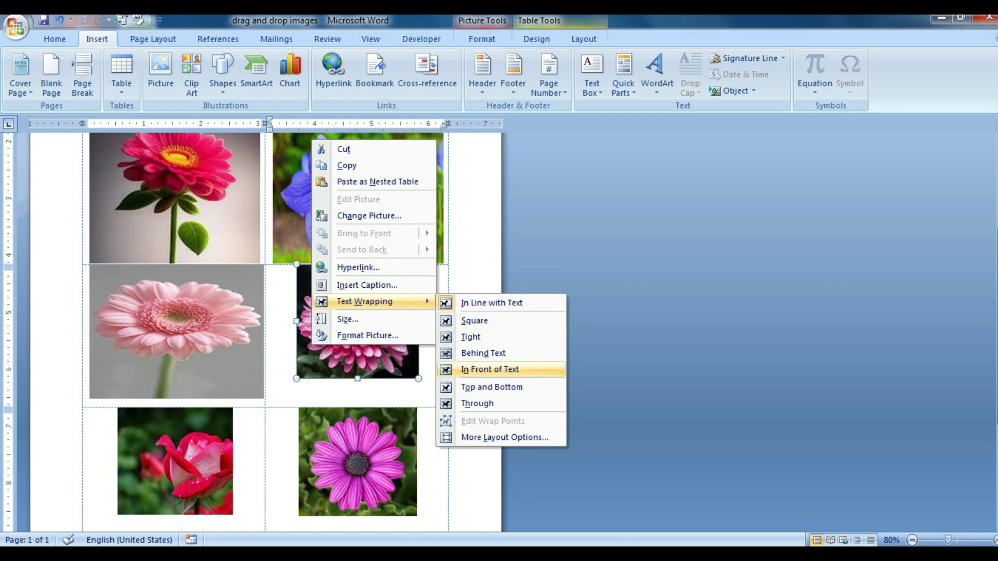
pyautogui.click(489, 369)
pyautogui.moveTo(362, 325)
pyautogui.mouseDown()
pyautogui.moveTo(333, 315)
pyautogui.moveTo(334, 338)
pyautogui.moveTo(322, 332)
pyautogui.mouseUp()
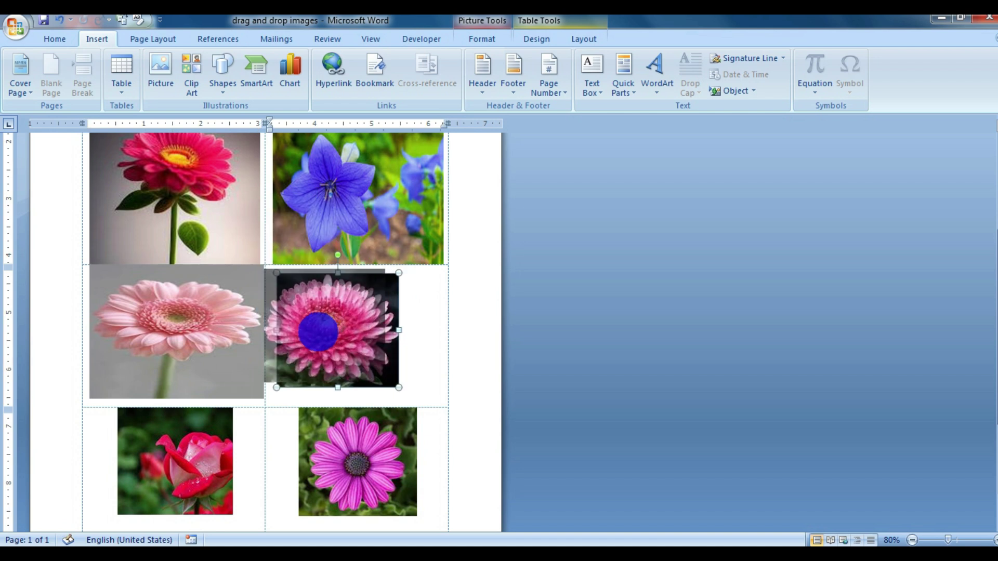
pyautogui.moveTo(326, 329); pyautogui.dragTo(323, 330)
pyautogui.moveTo(385, 379)
pyautogui.mouseDown()
pyautogui.moveTo(416, 372)
pyautogui.moveTo(444, 326)
pyautogui.mouseUp()
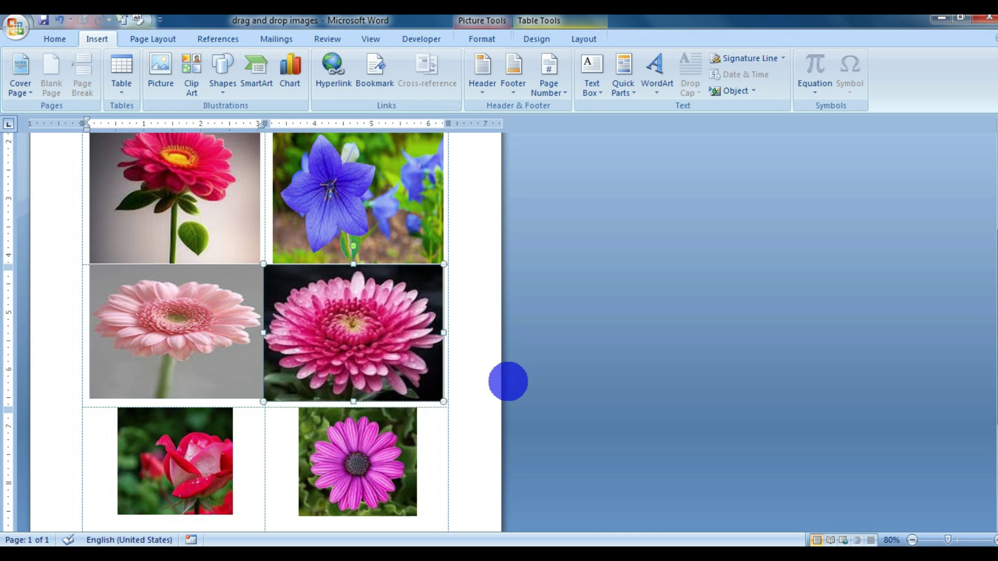
# Float the red rose picture in front of text and stretch it to fill its cell.
pyautogui.click(508, 381)
pyautogui.scroll(-3, 509, 380)
pyautogui.scroll(1, 463, 437)
pyautogui.click(191, 365)
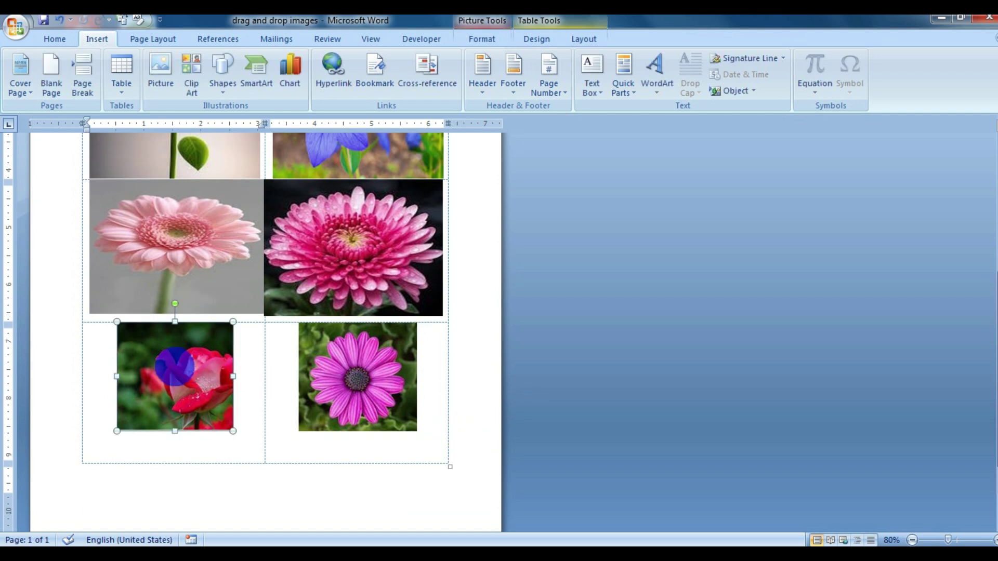
pyautogui.rightClick(143, 363)
pyautogui.moveTo(196, 319)
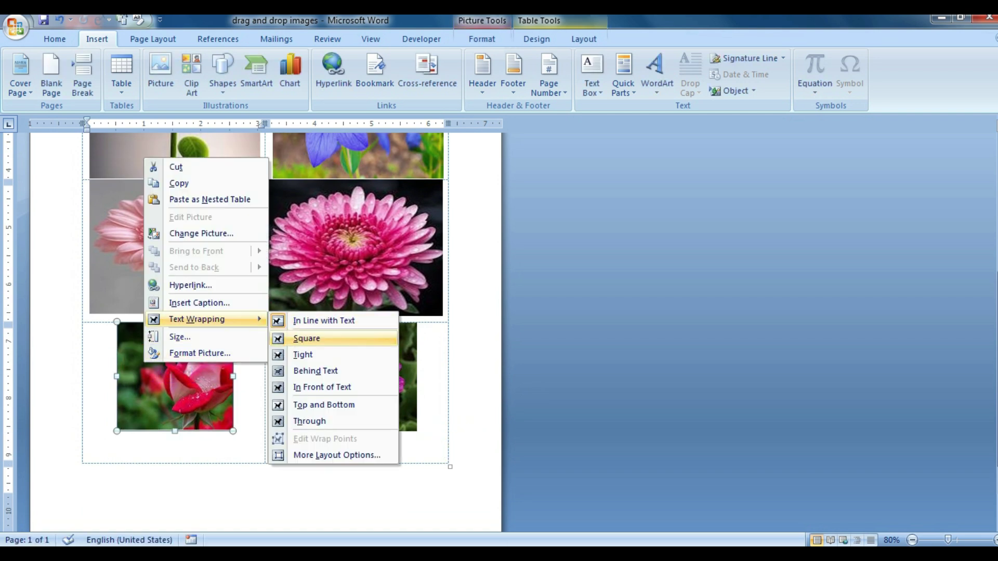
pyautogui.click(312, 388)
pyautogui.moveTo(235, 434)
pyautogui.mouseDown()
pyautogui.moveTo(208, 435)
pyautogui.moveTo(237, 439)
pyautogui.mouseUp()
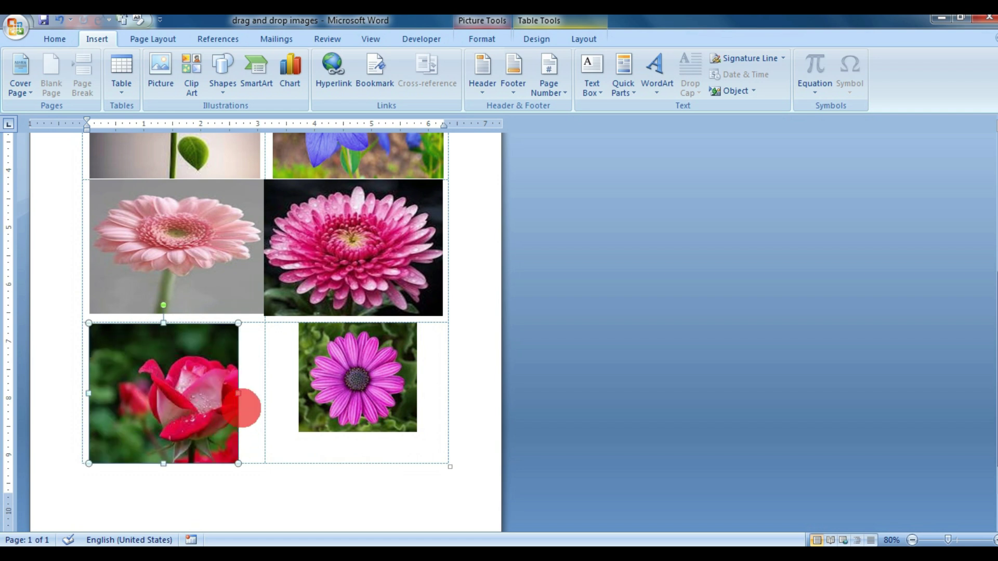
pyautogui.moveTo(238, 393)
pyautogui.mouseDown()
pyautogui.moveTo(264, 393)
pyautogui.moveTo(281, 377)
pyautogui.mouseUp()
# Stretch the purple daisy picture to fill its bottom-row cell.
pyautogui.click(311, 382)
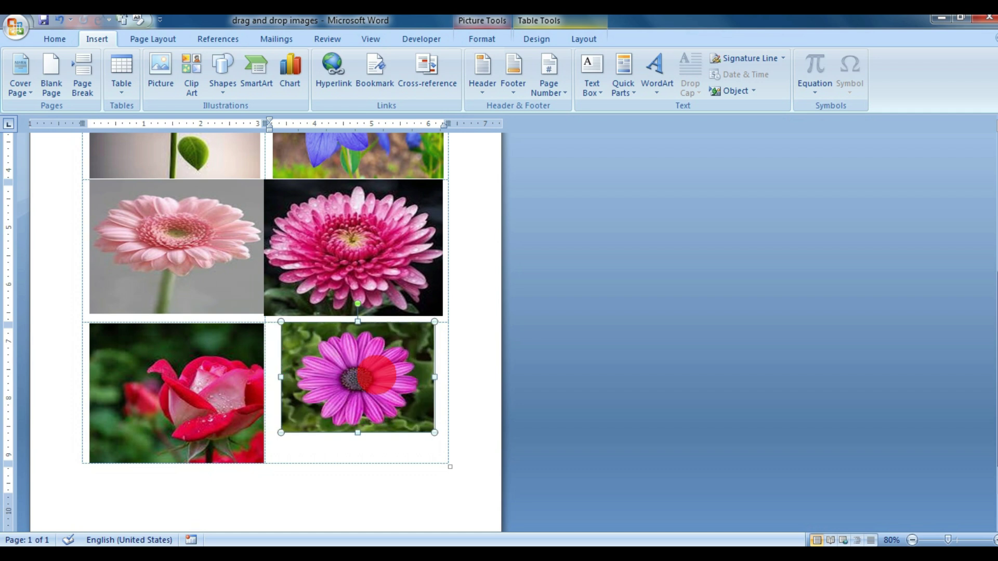
pyautogui.moveTo(358, 432); pyautogui.dragTo(357, 455)
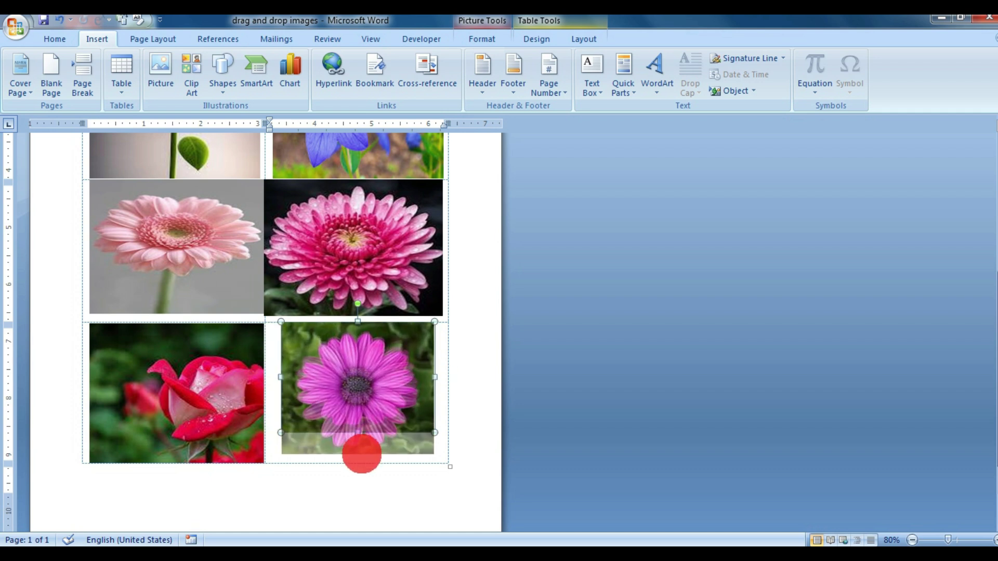
pyautogui.moveTo(280, 388); pyautogui.dragTo(265, 389)
pyautogui.scroll(3, 281, 312)
pyautogui.click(272, 252)
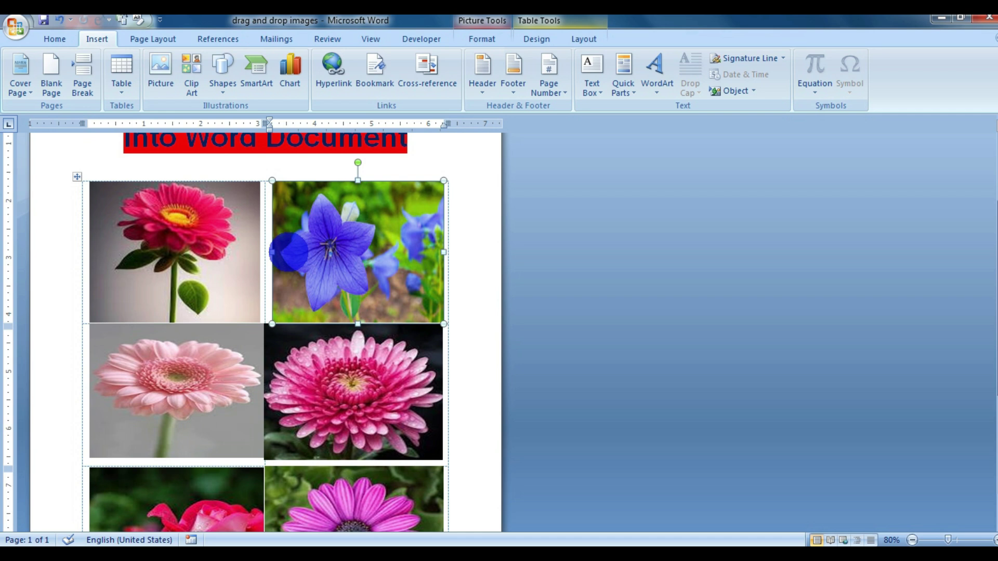
pyautogui.scroll(-3, 276, 401)
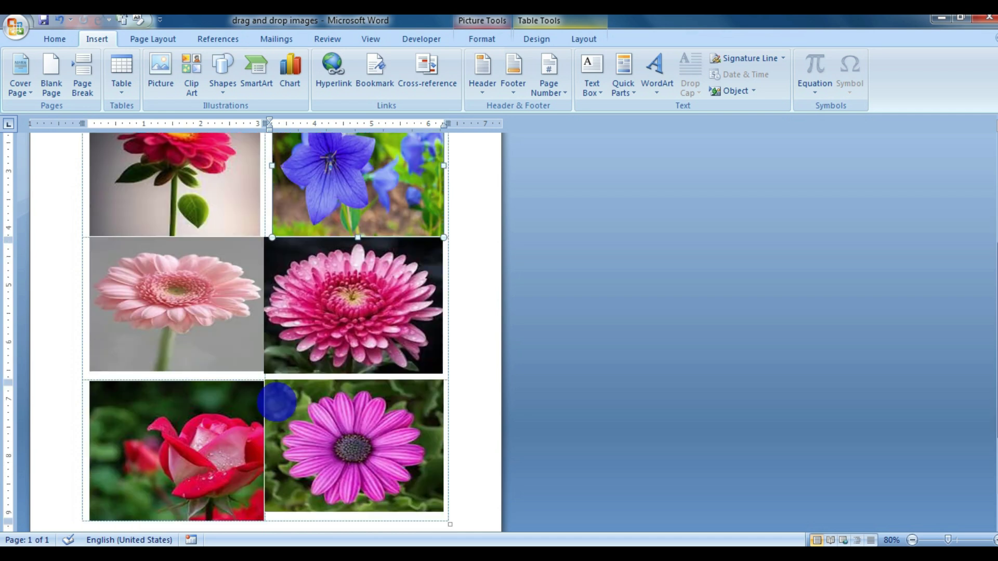